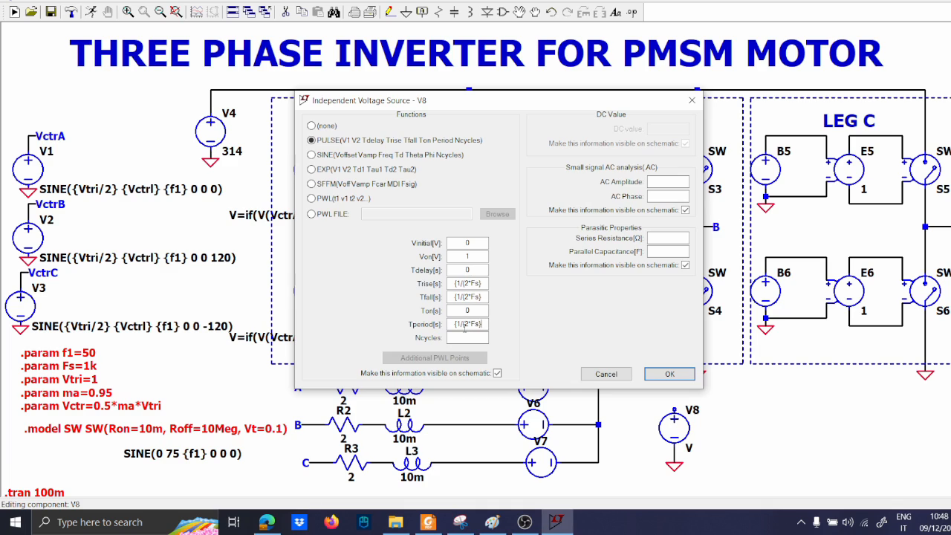
- Set V8's pulse period to {1/(Fs} and label the net at its positive terminal tri
key(BackSpace)
key(Return)
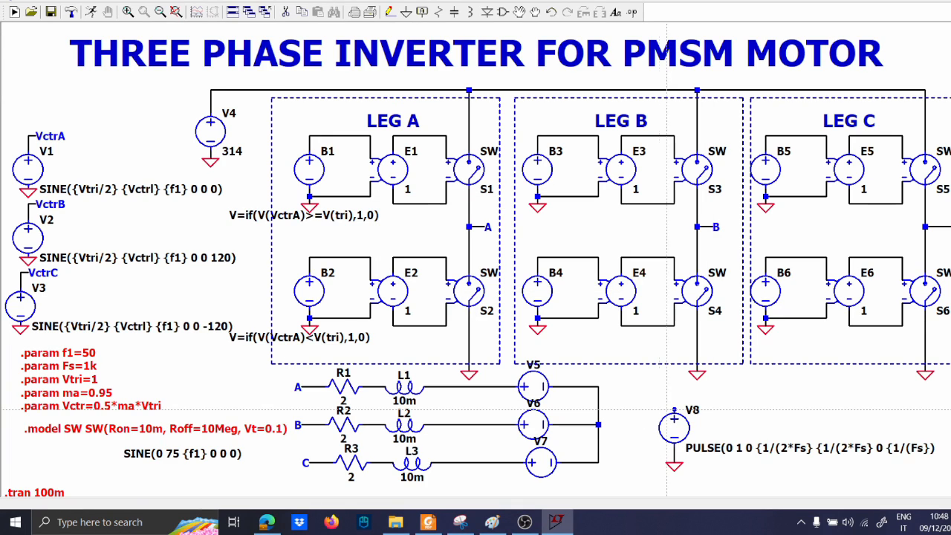
key(F4)
text(tri)
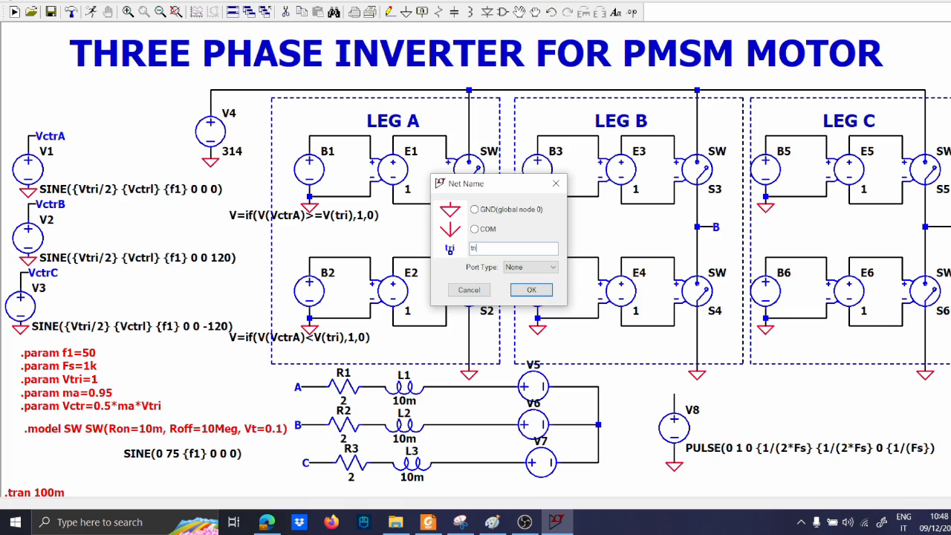
key(Return)
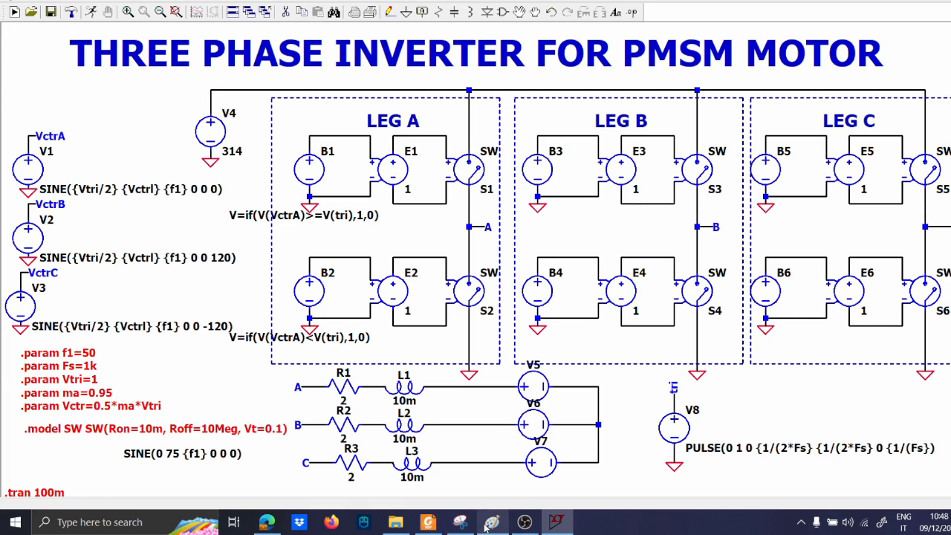
- Switch to Paint and sketch one triangular wave period on a blank area, with an end-marked dimension line beneath it
click(492, 522)
scroll(320, 341, down, 5)
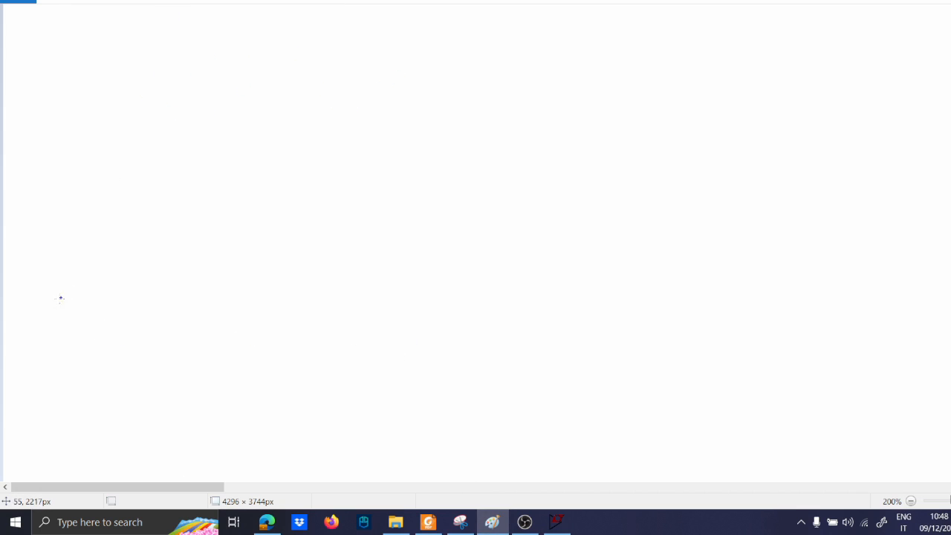
mouse_move(42, 340)
mouse_down()
mouse_move(319, 173)
mouse_move(702, 218)
mouse_move(879, 345)
mouse_up()
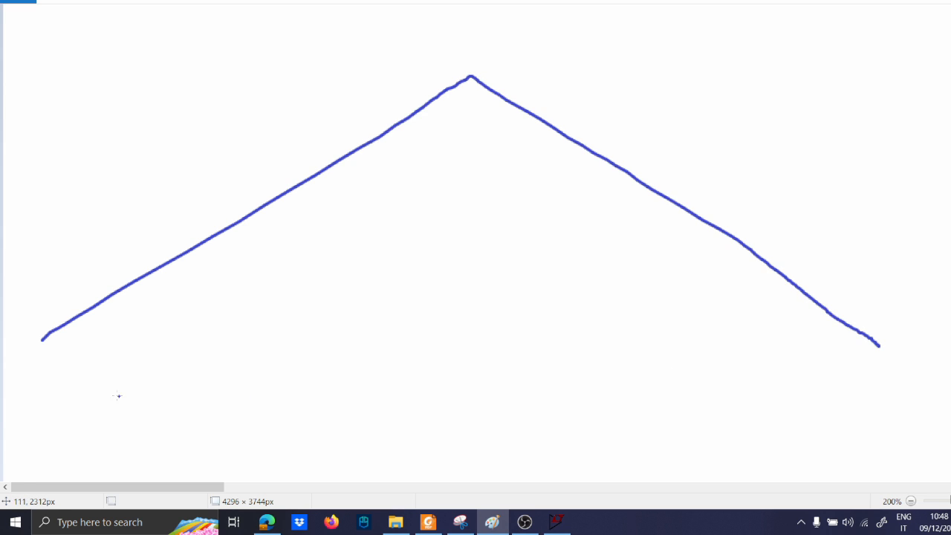
drag(48, 370, 48, 405)
mouse_move(55, 391)
mouse_down()
mouse_move(894, 392)
mouse_move(894, 404)
mouse_up()
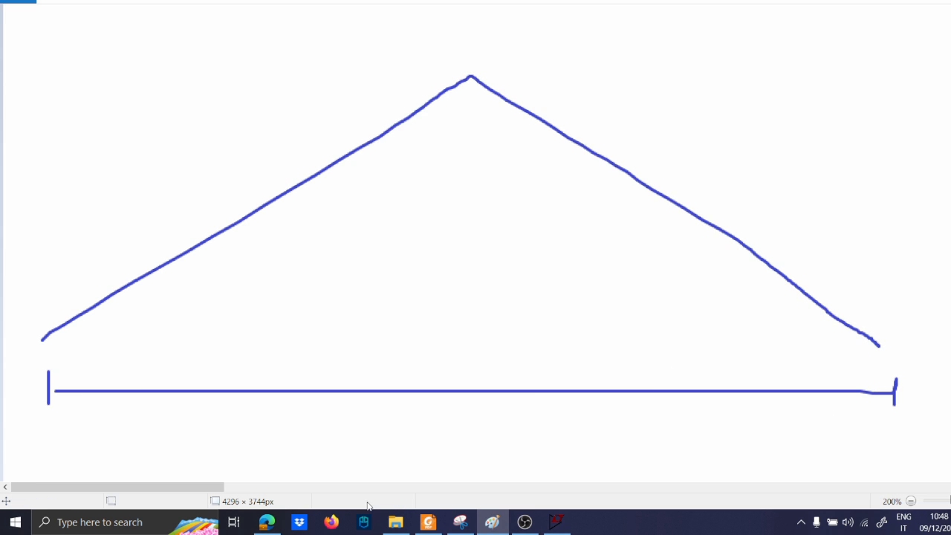
- Write Ts = 1/Fs by hand below the dimension line
mouse_move(366, 426)
mouse_down()
mouse_move(367, 450)
mouse_move(417, 435)
mouse_move(399, 458)
mouse_up()
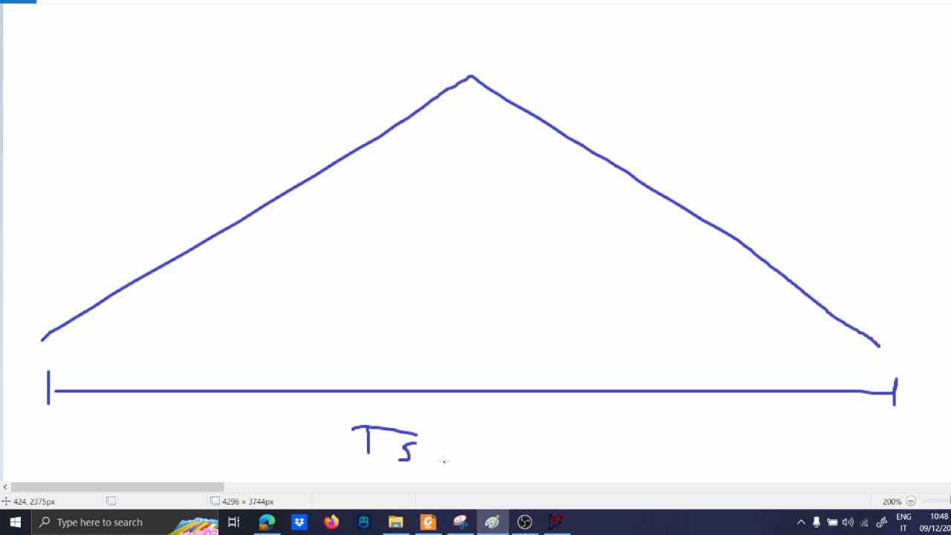
drag(481, 450, 501, 447)
mouse_move(561, 431)
mouse_down()
mouse_move(583, 436)
mouse_move(588, 460)
mouse_move(626, 429)
mouse_move(635, 459)
mouse_up()
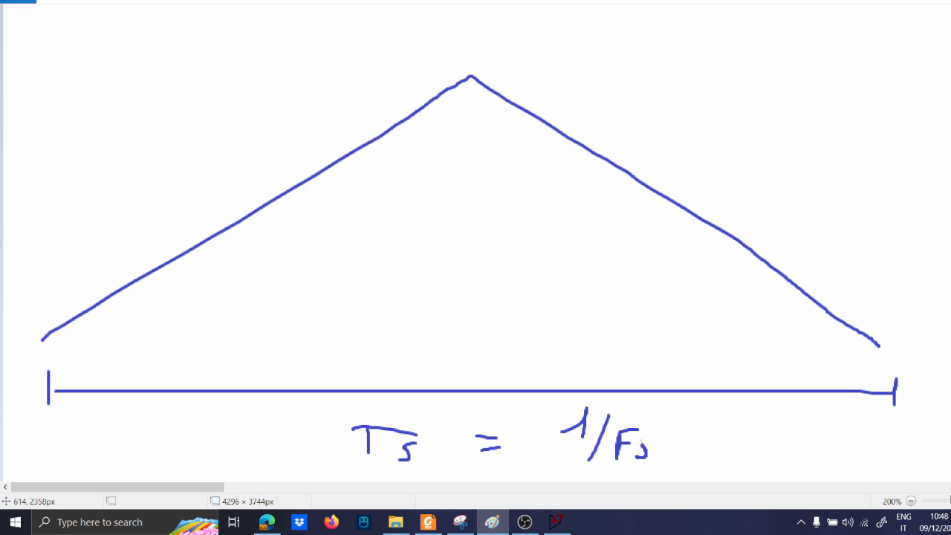
- Draw a dashed vertical line from above the triangle's peak down to the dimension line
drag(466, 33, 467, 65)
drag(470, 95, 470, 116)
drag(478, 153, 478, 176)
drag(479, 207, 481, 238)
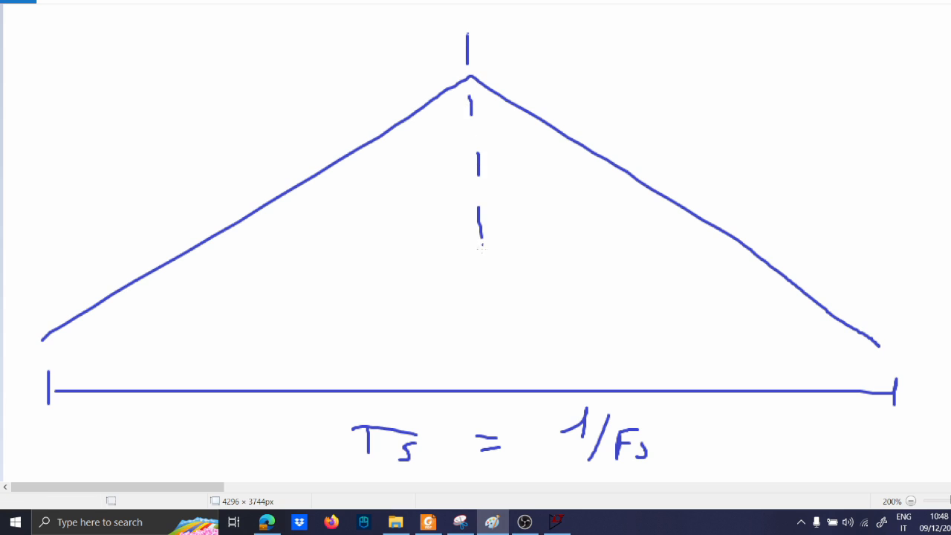
drag(482, 273, 481, 322)
drag(481, 335, 480, 356)
drag(482, 363, 482, 371)
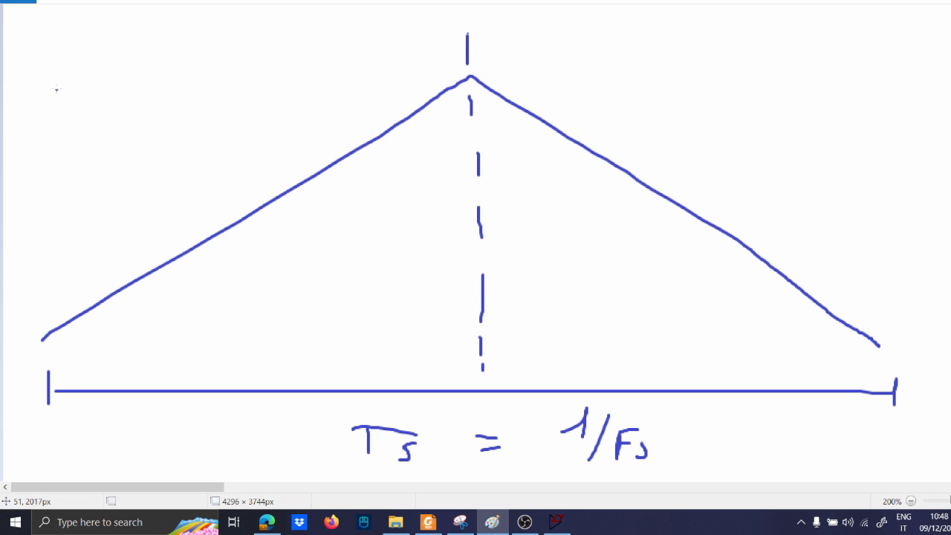
- Draw a double-headed arrow across the triangle's rising half and write 1/2Fs under it as a fraction
drag(37, 89, 433, 87)
mouse_move(418, 72)
mouse_down()
mouse_move(434, 85)
mouse_move(425, 93)
mouse_up()
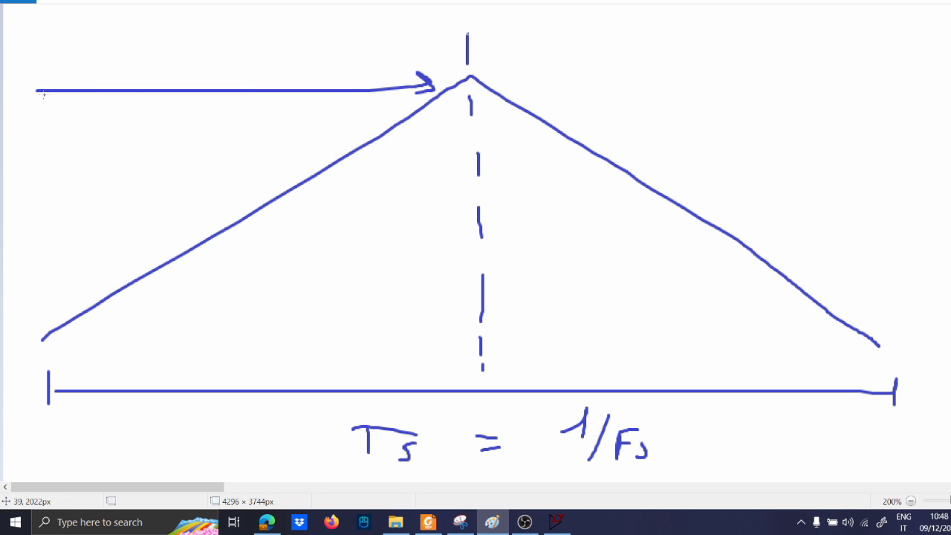
mouse_move(55, 76)
mouse_down()
mouse_move(31, 86)
mouse_move(46, 95)
mouse_up()
drag(122, 113, 134, 127)
drag(65, 133, 185, 133)
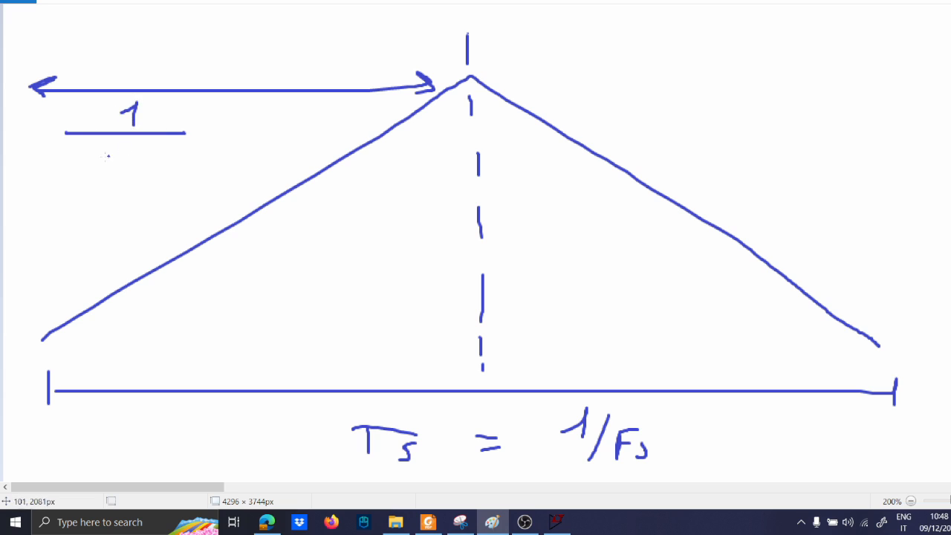
mouse_move(90, 158)
mouse_down()
mouse_move(107, 178)
mouse_move(136, 158)
mouse_move(145, 174)
mouse_up()
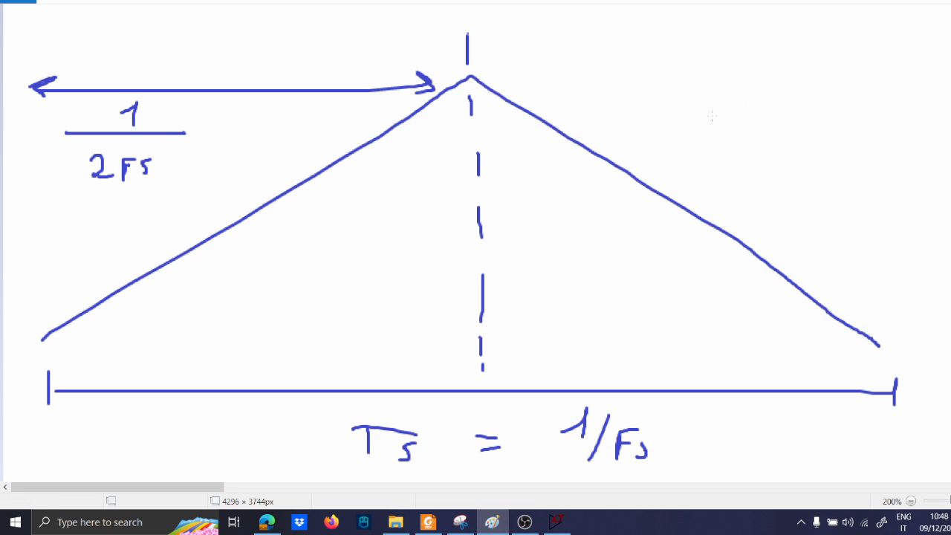
- Draw a double-headed arrow across the falling half with the fraction 1/2Fs, and mark the triangle's peak with a small loop
drag(495, 80, 884, 80)
drag(824, 66, 884, 79)
drag(858, 78, 841, 95)
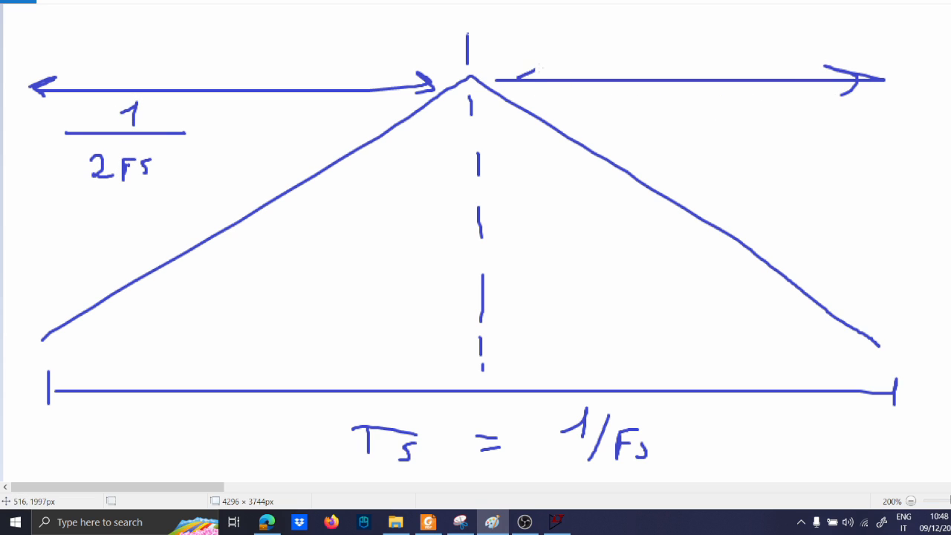
drag(541, 69, 518, 78)
drag(795, 140, 811, 151)
drag(734, 160, 888, 160)
mouse_move(769, 186)
mouse_down()
mouse_move(753, 209)
mouse_move(799, 208)
mouse_up()
mouse_move(811, 192)
mouse_down()
mouse_move(813, 210)
mouse_move(825, 209)
mouse_up()
drag(474, 64, 496, 90)
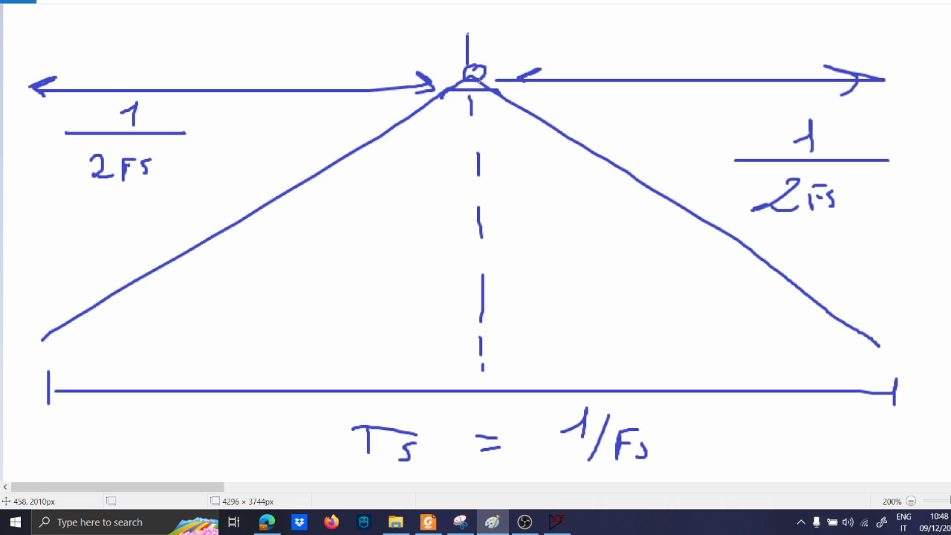
mouse_move(501, 58)
mouse_down()
mouse_move(477, 83)
mouse_move(466, 58)
mouse_move(496, 107)
mouse_up()
- Switch back to LTspice and try to run the inverter simulation
key(alt+Tab)
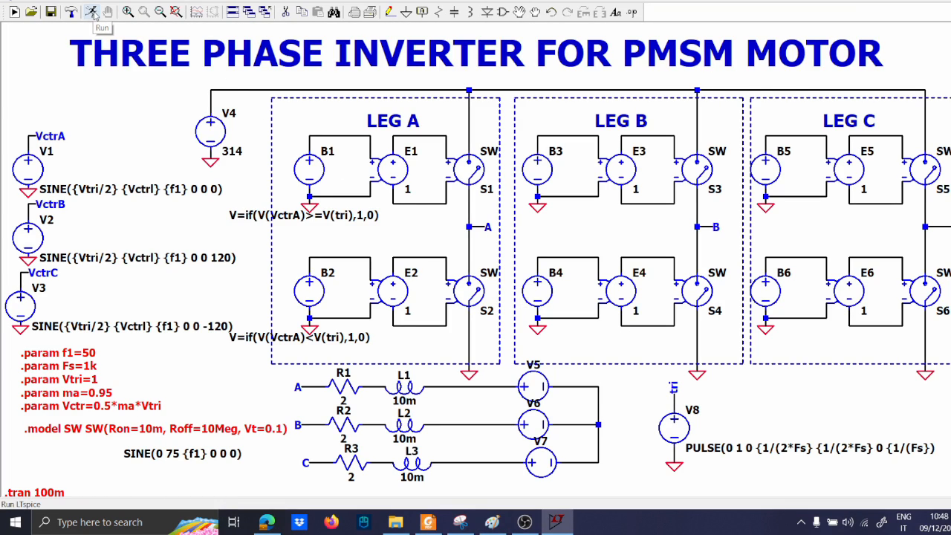
click(90, 12)
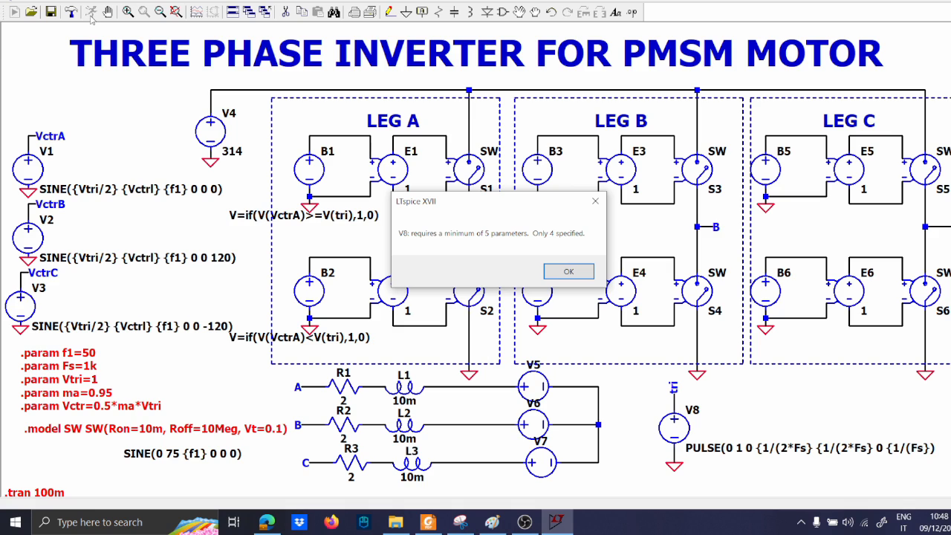
key(Return)
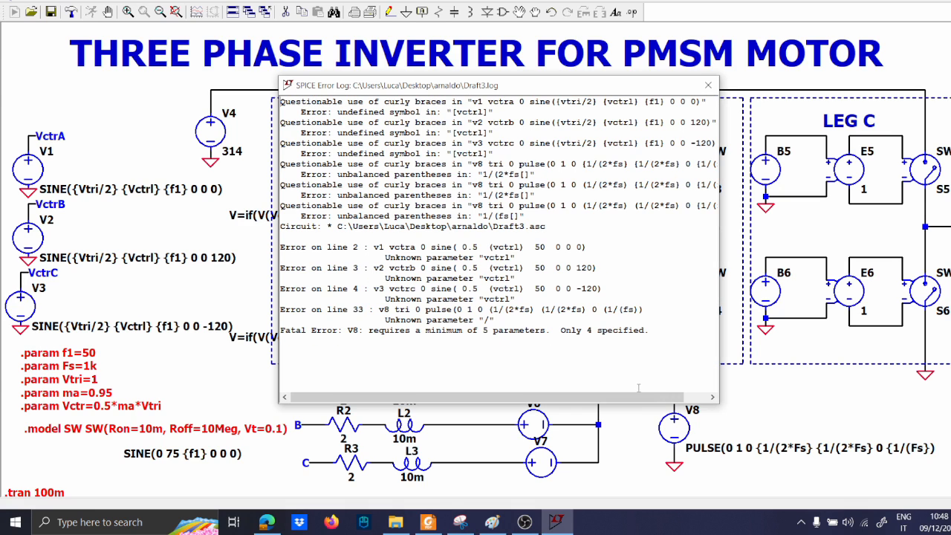
- Correct the rise and fall times of voltage source V8 to {1/(2*Fs)}
click(677, 444)
right_click(679, 438)
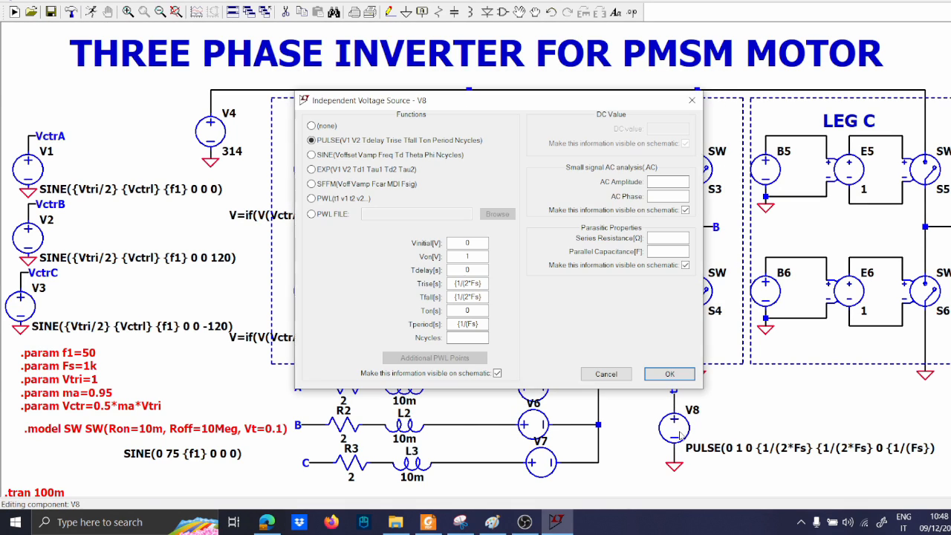
click(488, 286)
text())
drag(488, 283, 424, 285)
key(Tab)
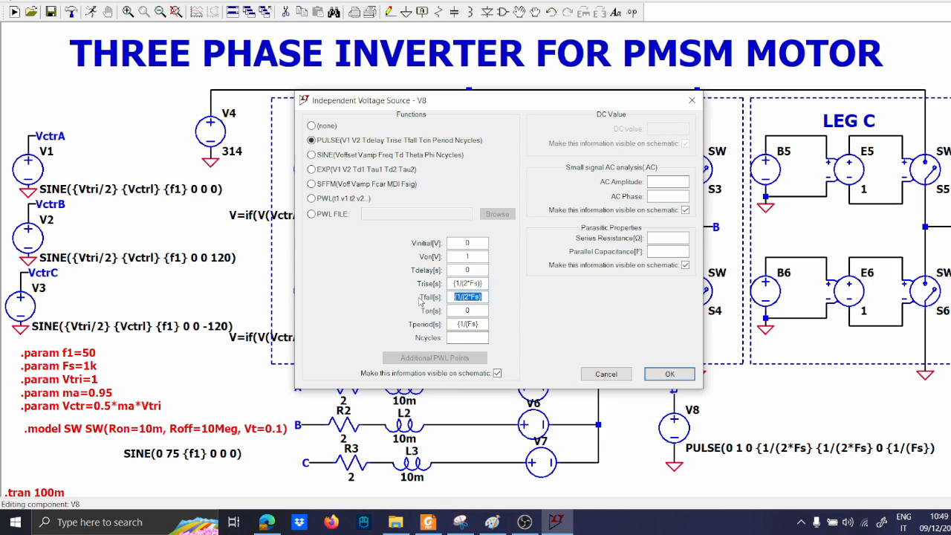
key(End)
text())
- Correct V8's pulse period to {1/(Fs)} and apply the source settings
click(482, 325)
key(BackSpace)
text()})
key(Return)
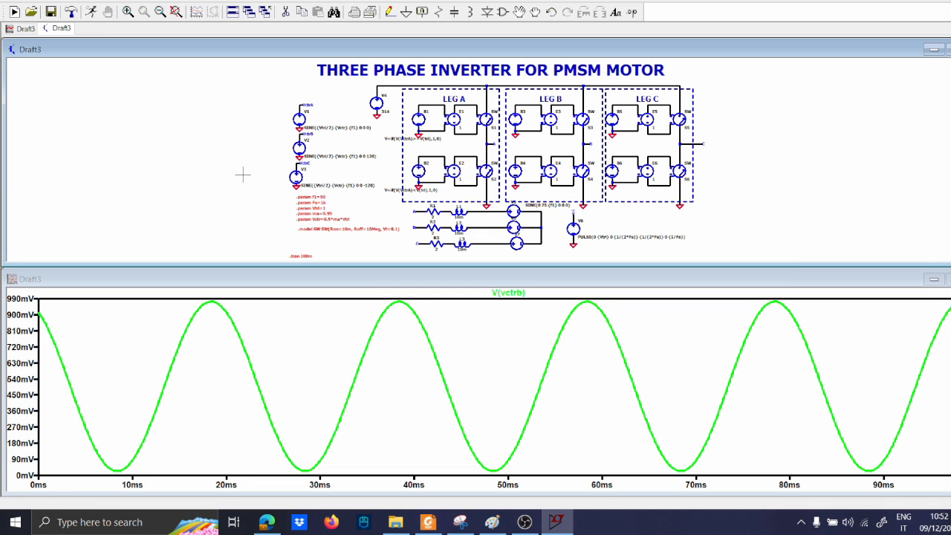
- Plot the three control voltages VctrA, VctrB and VctrC together in the waveform window
scroll(242, 175, up, 4)
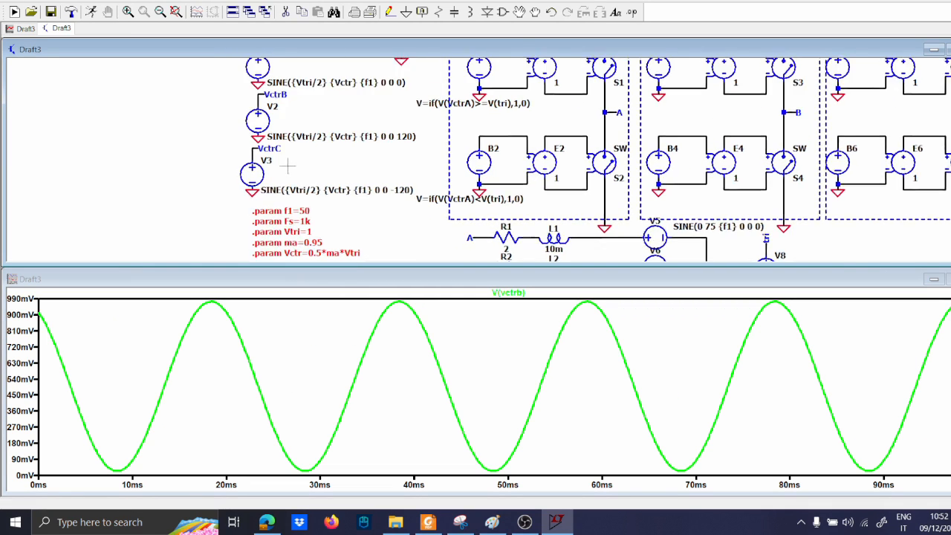
click(256, 89)
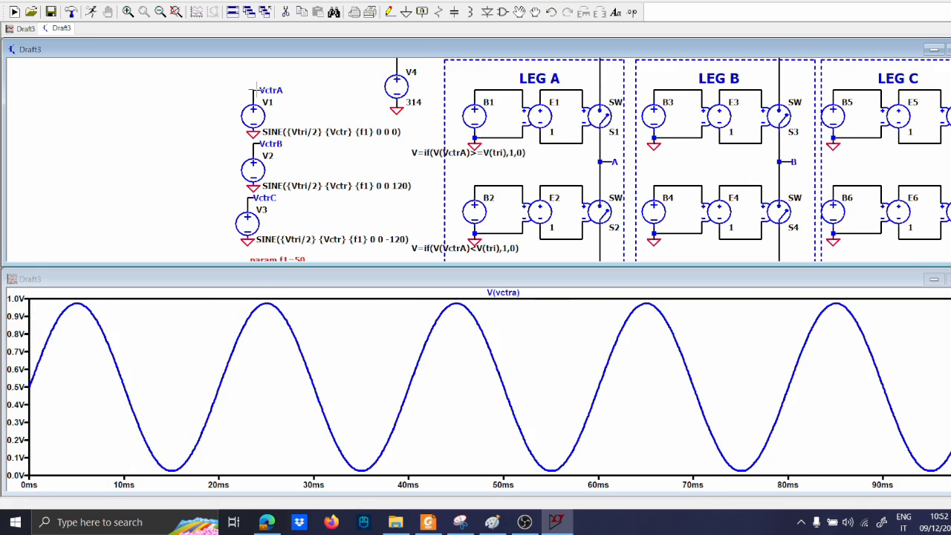
scroll(256, 89, down, 4)
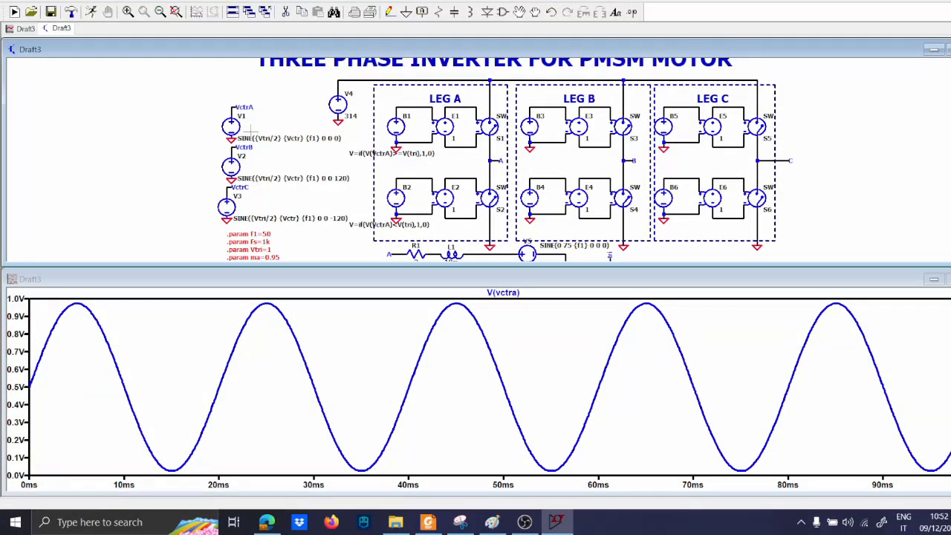
click(237, 146)
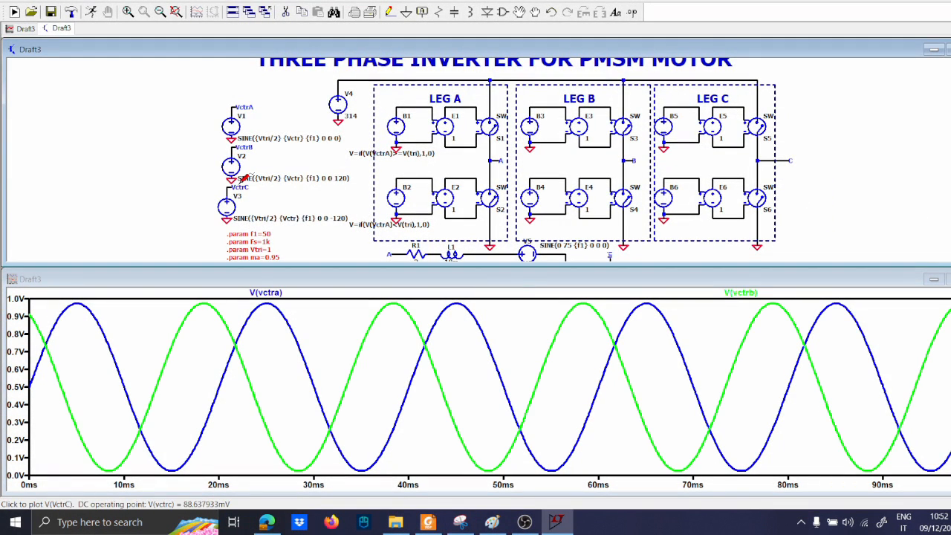
click(242, 179)
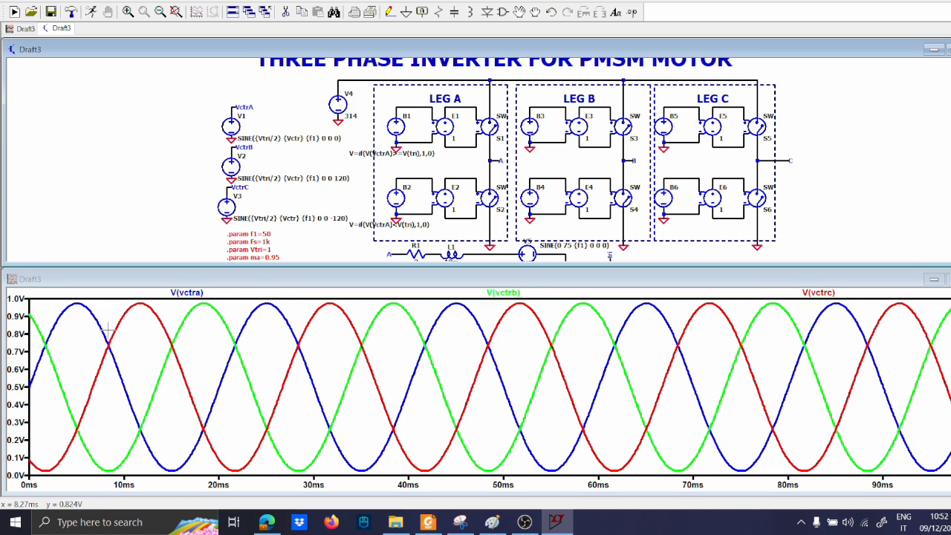
- Tile the schematic and waveform windows vertically and add a second plot pane to the waveforms
scroll(328, 229, up, 4)
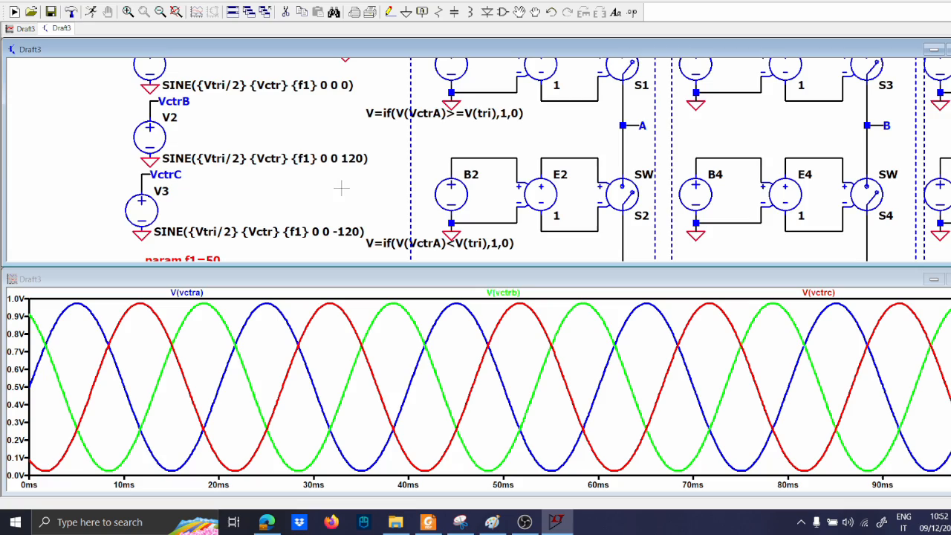
scroll(341, 196, down, 1)
drag(342, 195, 235, 238)
scroll(270, 214, down, 1)
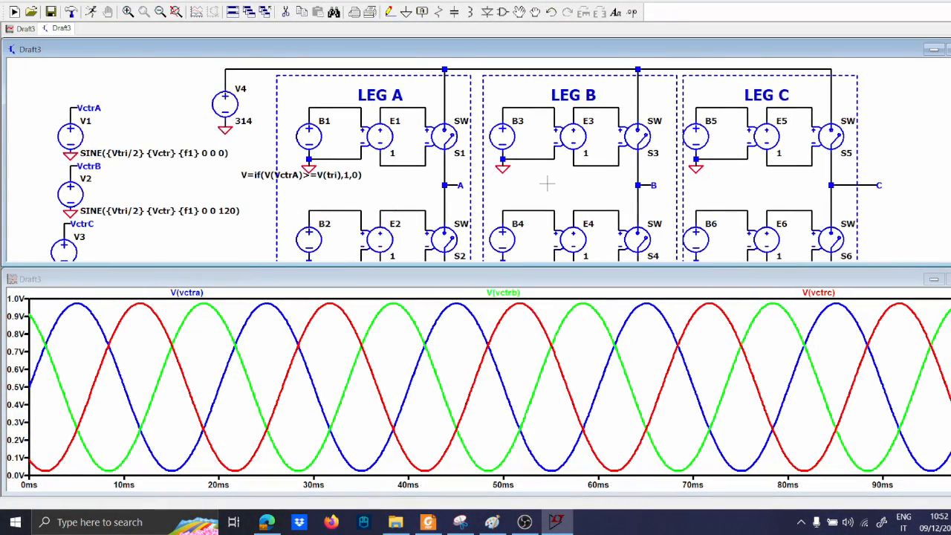
right_click(654, 16)
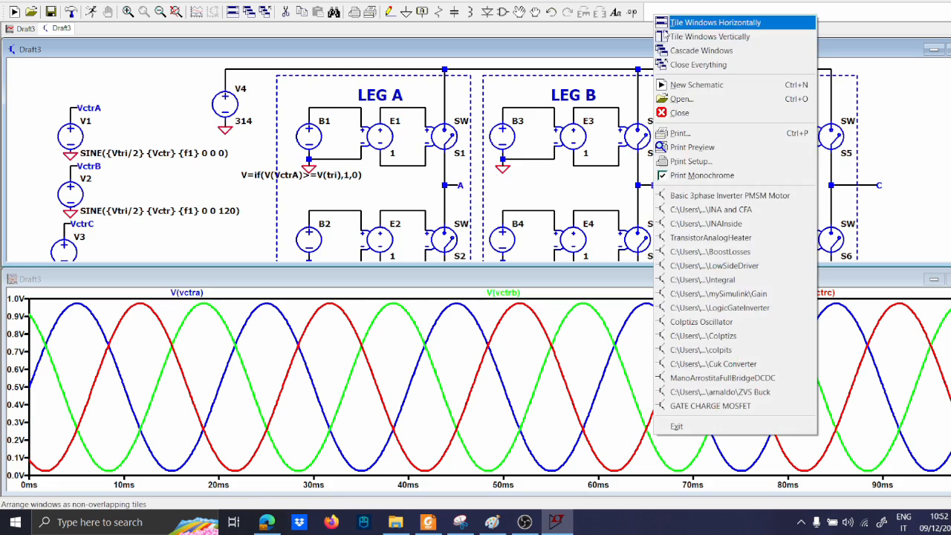
click(669, 36)
right_click(605, 210)
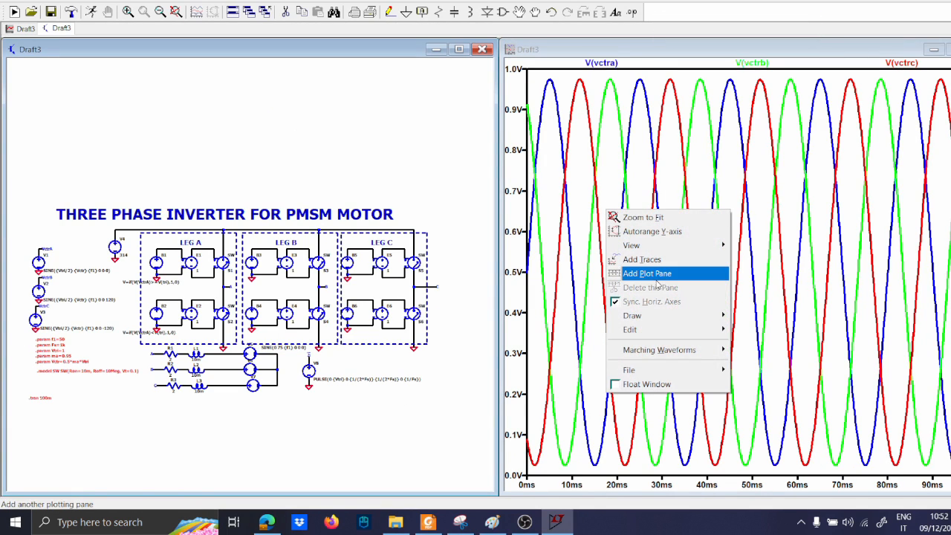
click(622, 270)
- Plot VctrA and B1's output voltage in the new pane, and zoom in on about the first 20 ms
scroll(37, 304, up, 5)
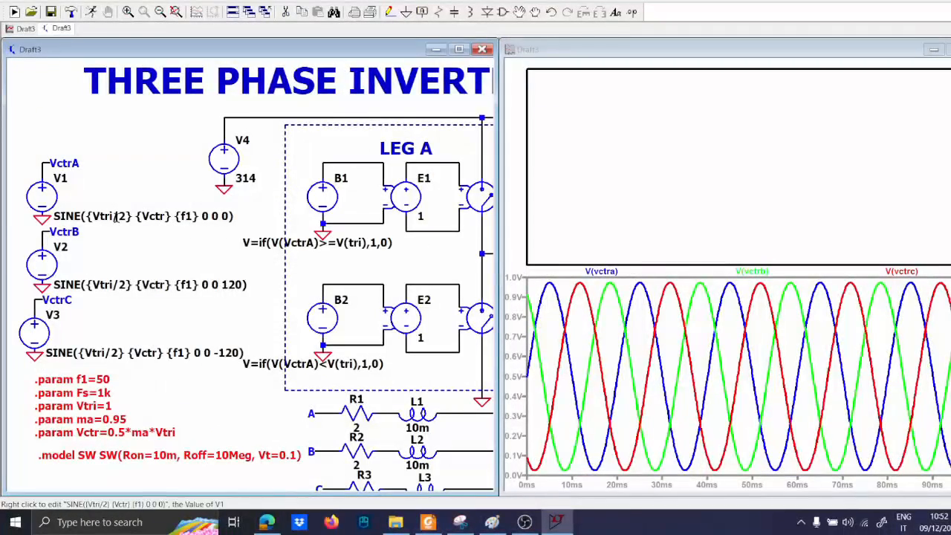
click(64, 162)
drag(267, 193, 141, 208)
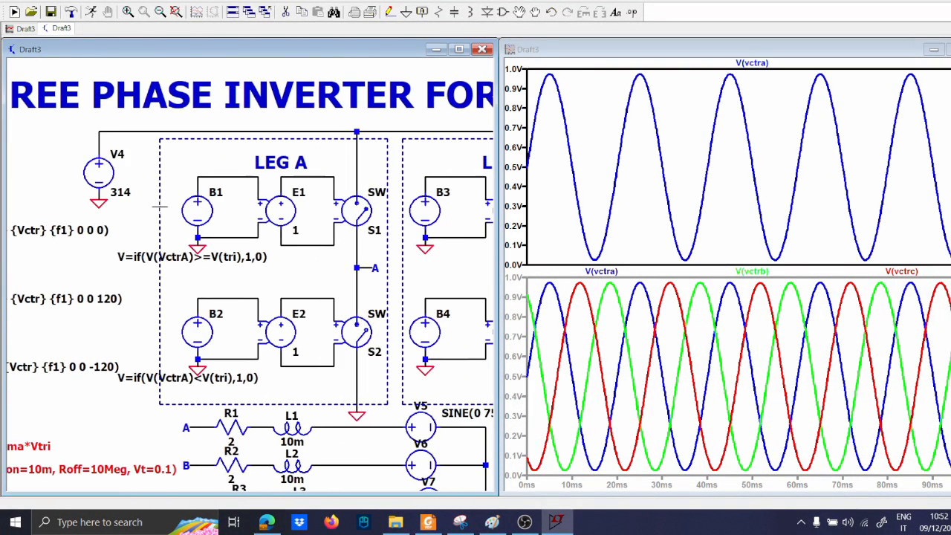
drag(247, 176, 249, 227)
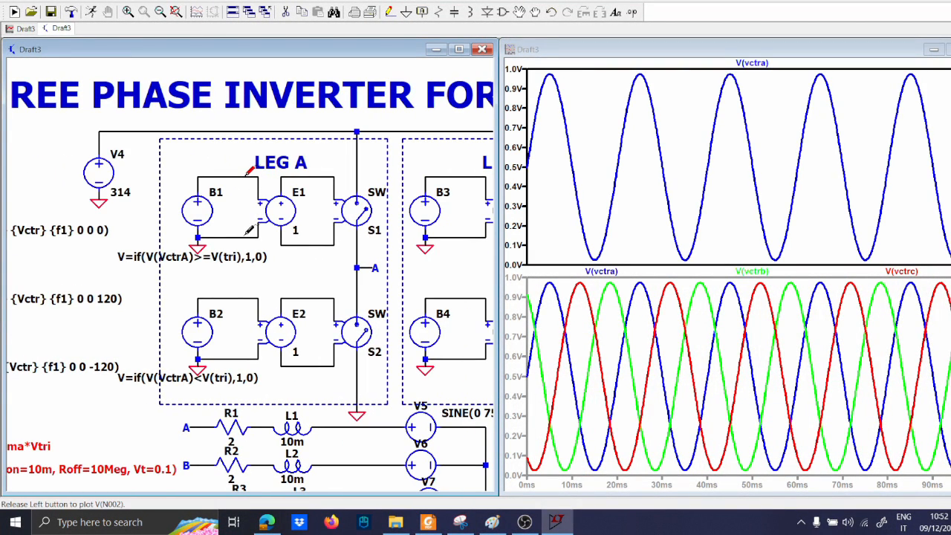
click(248, 176)
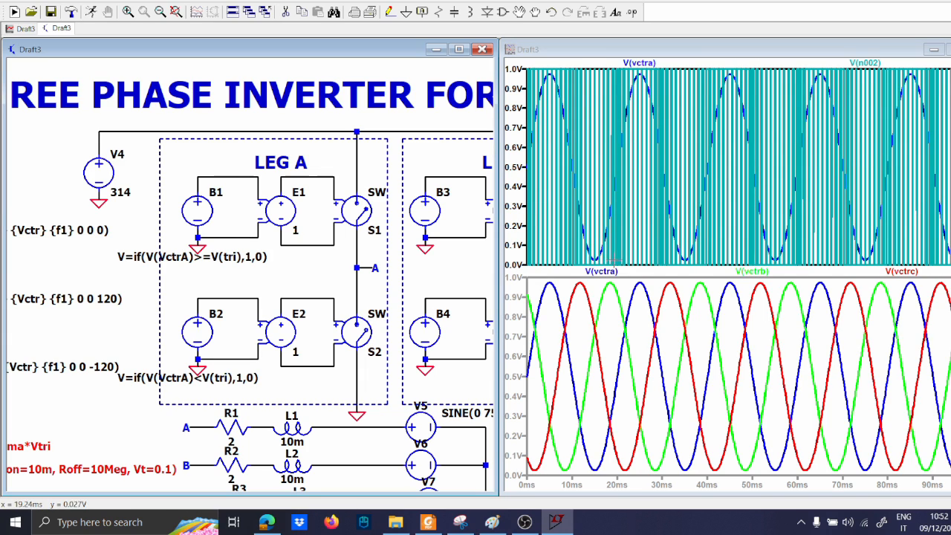
drag(615, 262, 525, 68)
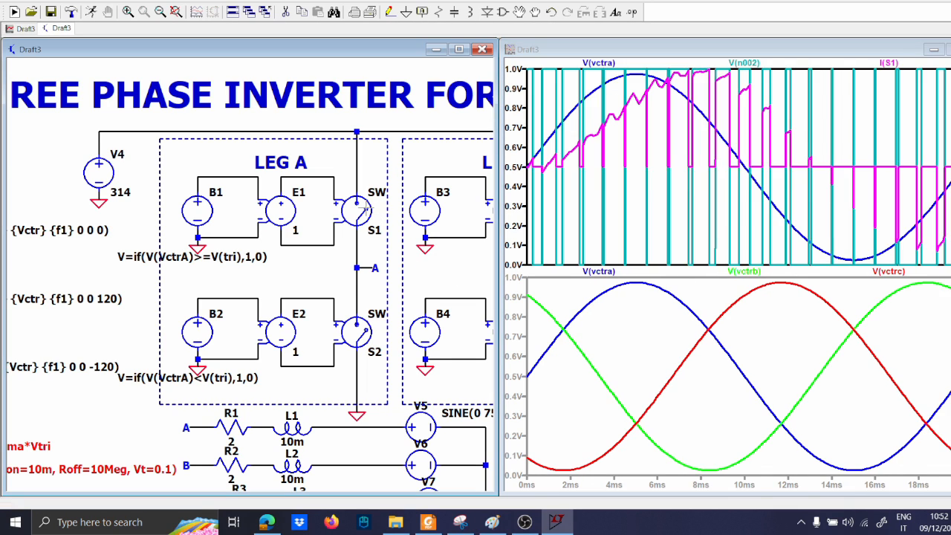
- Plot only switch S1's current in the upper pane and fit the waveforms to the full simulation time
click(372, 208)
right_click(688, 185)
click(697, 194)
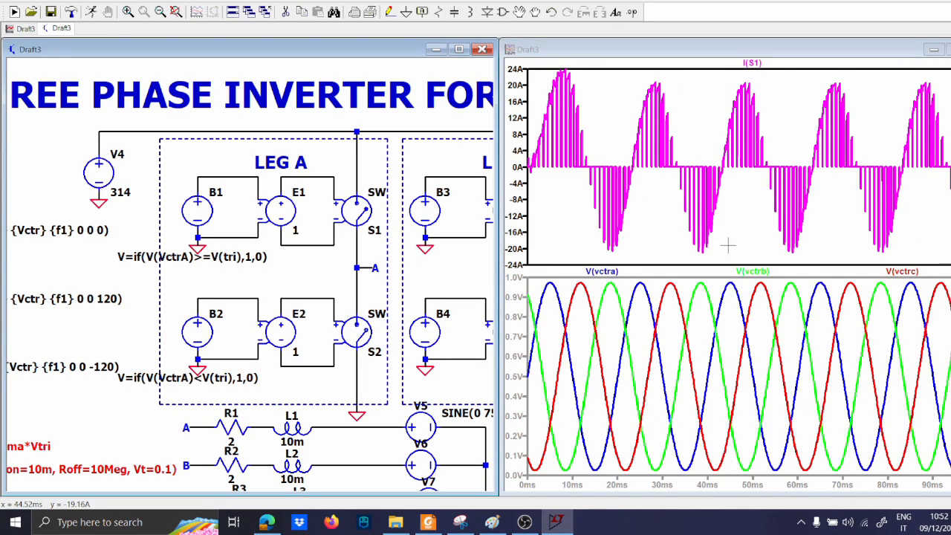
- Plot the three inductor currents L1, L2 and L3 together in the upper pane, and zoom in from about 44 ms
scroll(339, 212, down, 2)
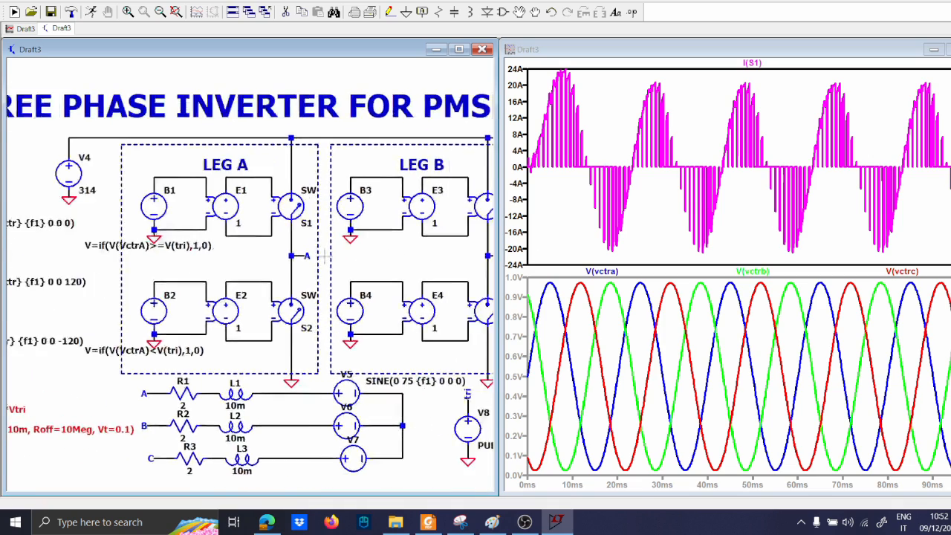
click(231, 335)
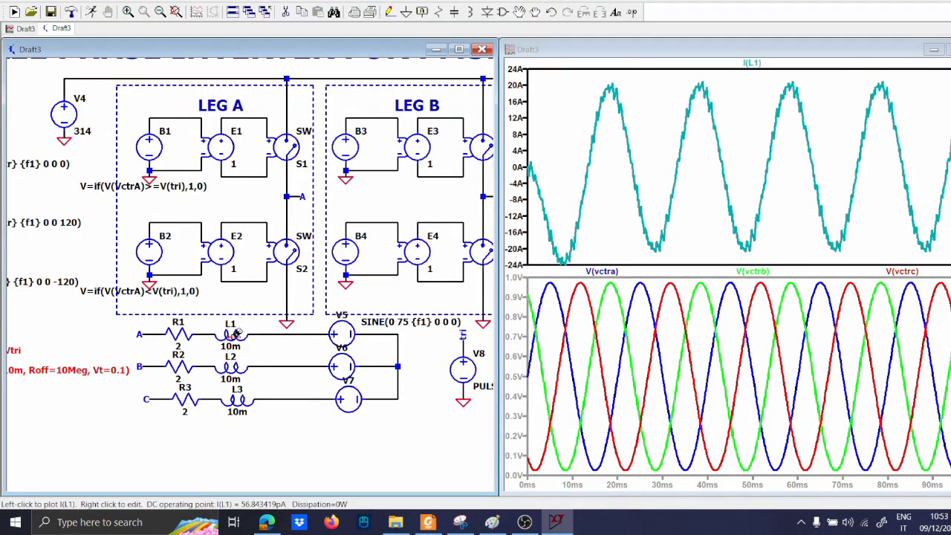
click(234, 372)
click(240, 393)
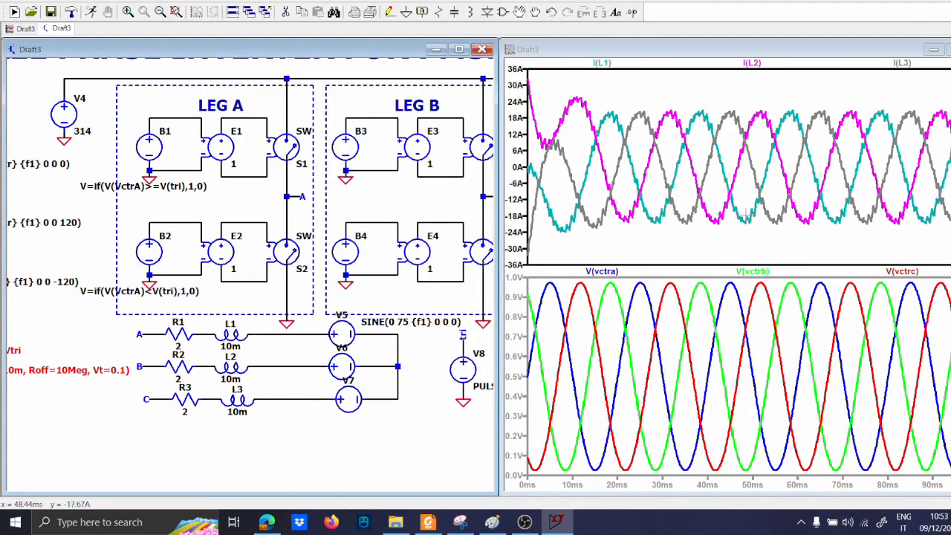
drag(741, 236, 941, 96)
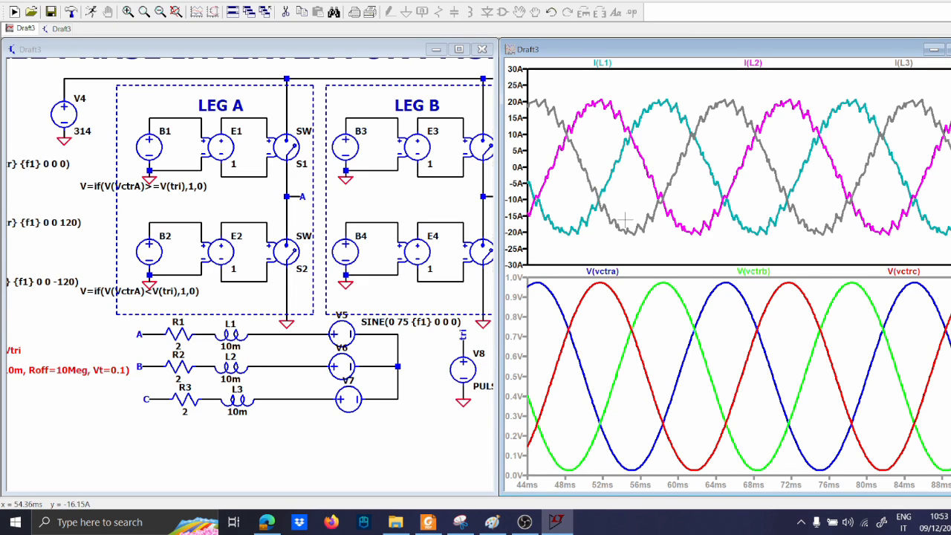
- Set the switching frequency parameter Fs to 10k and rerun the simulation
scroll(214, 212, down, 2)
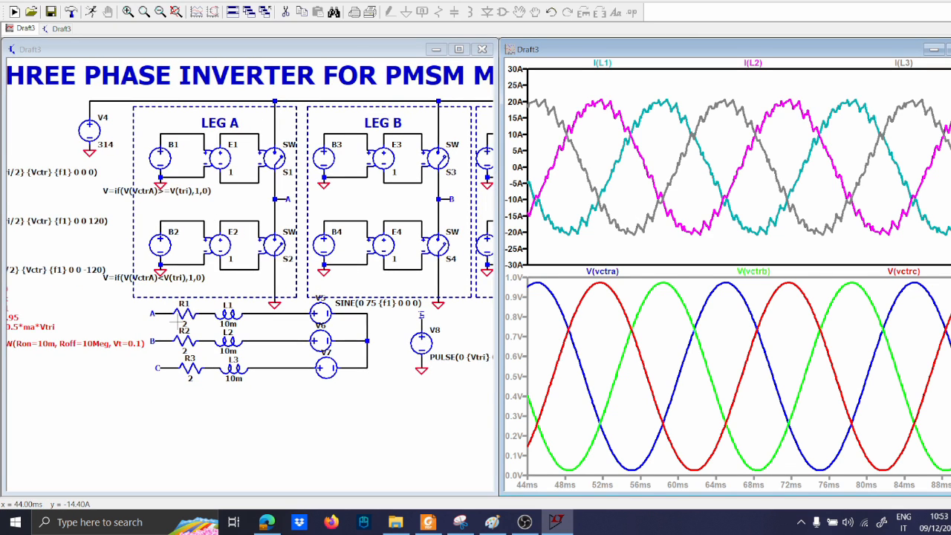
drag(144, 320, 255, 326)
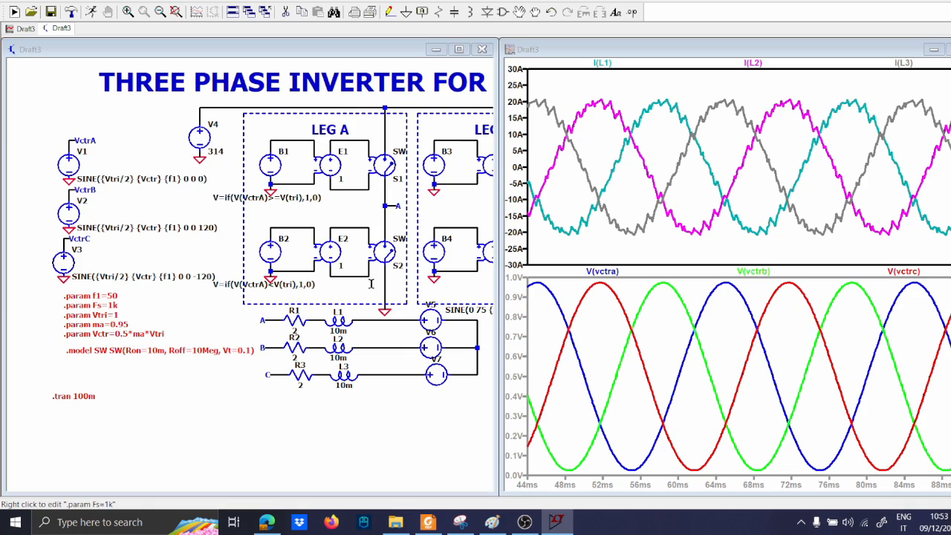
right_click(113, 305)
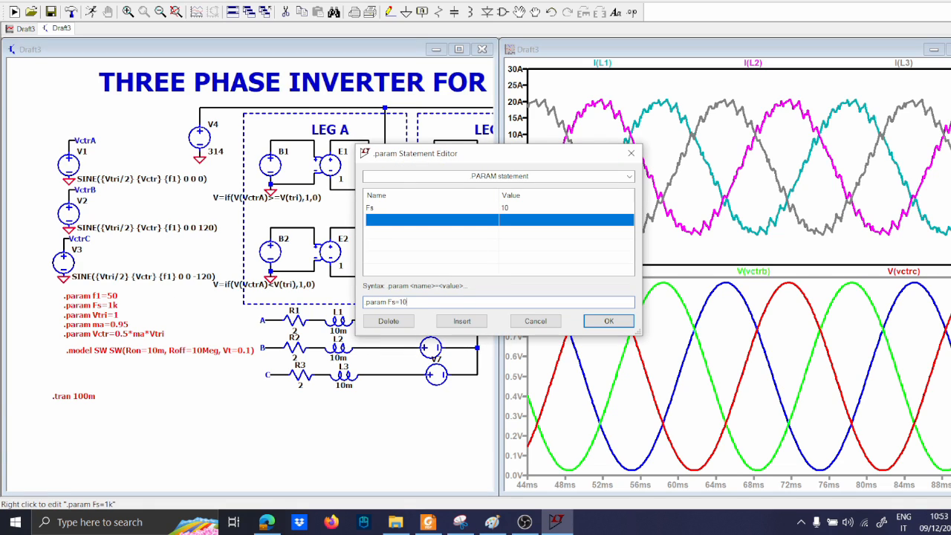
key(Return)
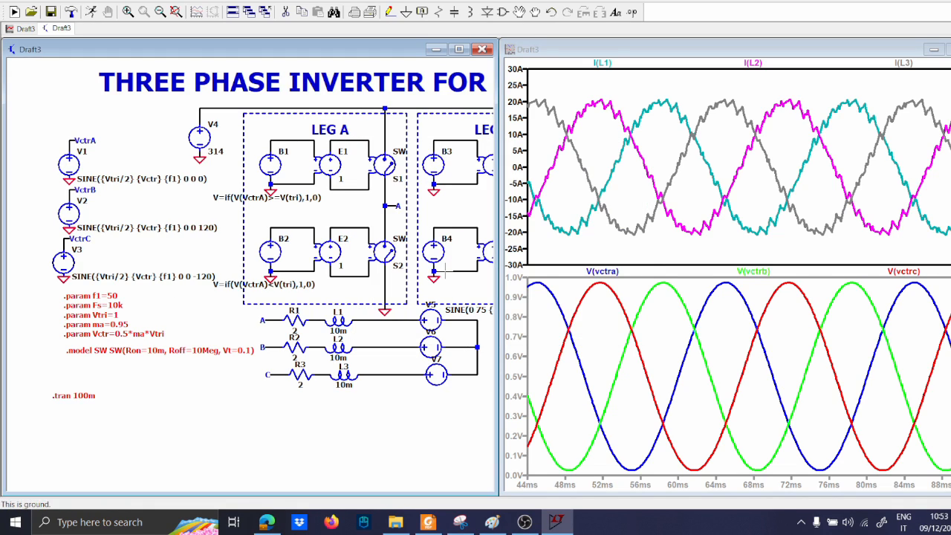
click(93, 13)
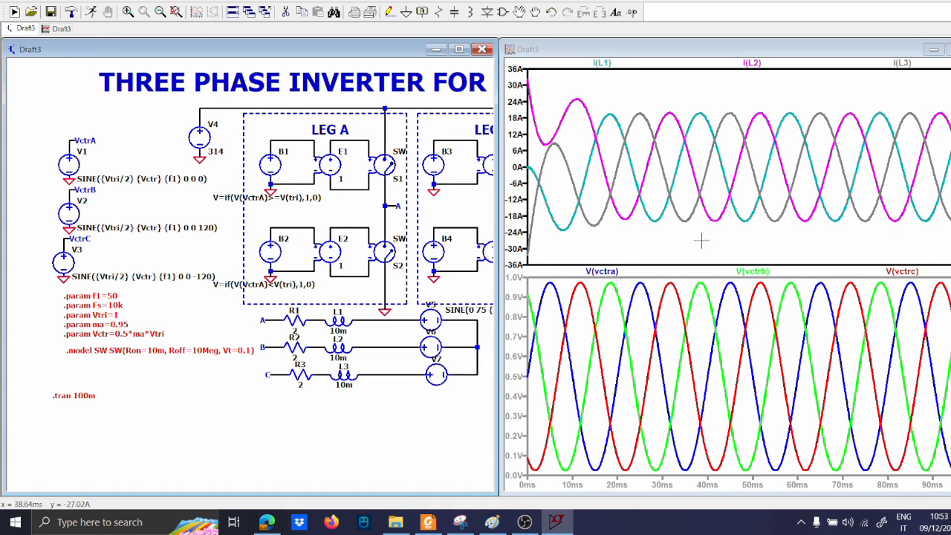
- Examine the three inductor currents over roughly one period starting at about 40 ms, and restore the full time range
drag(700, 238, 836, 96)
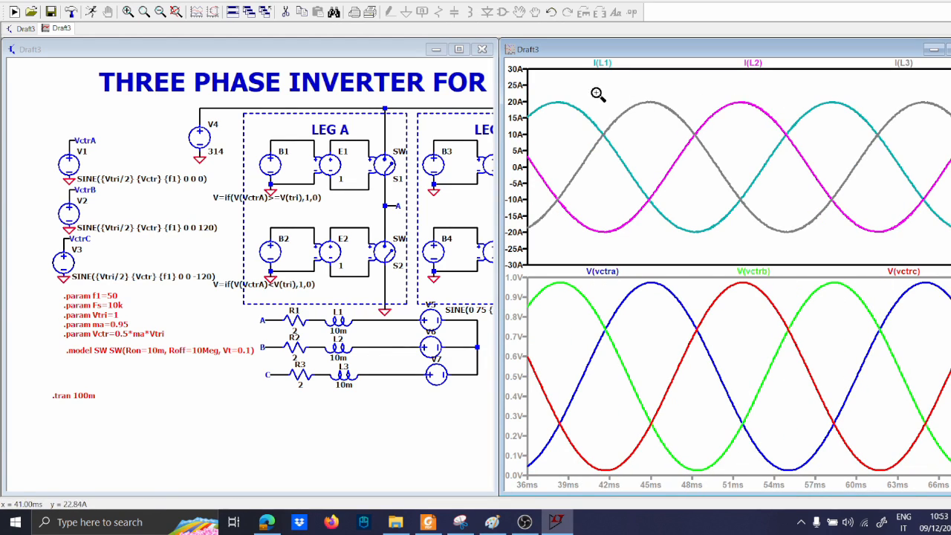
drag(598, 93, 889, 237)
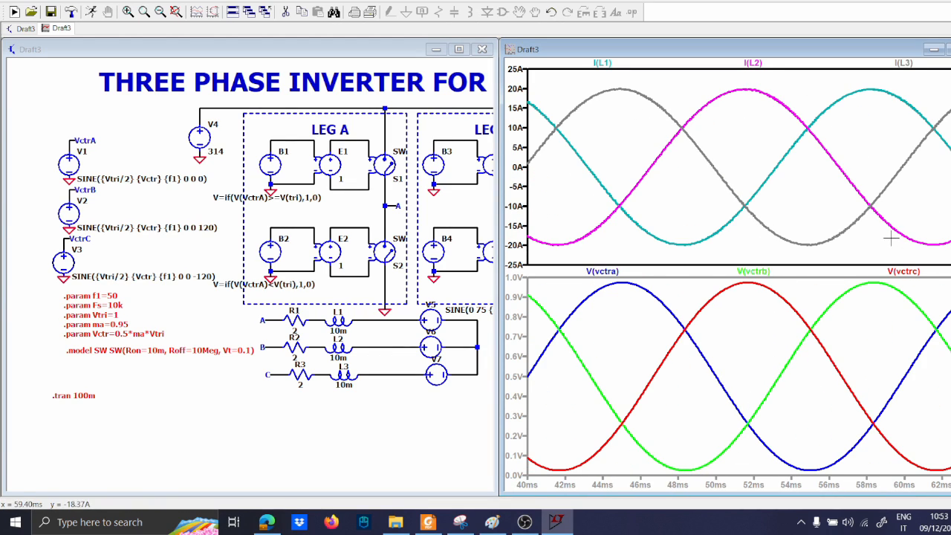
right_click(740, 151)
click(754, 155)
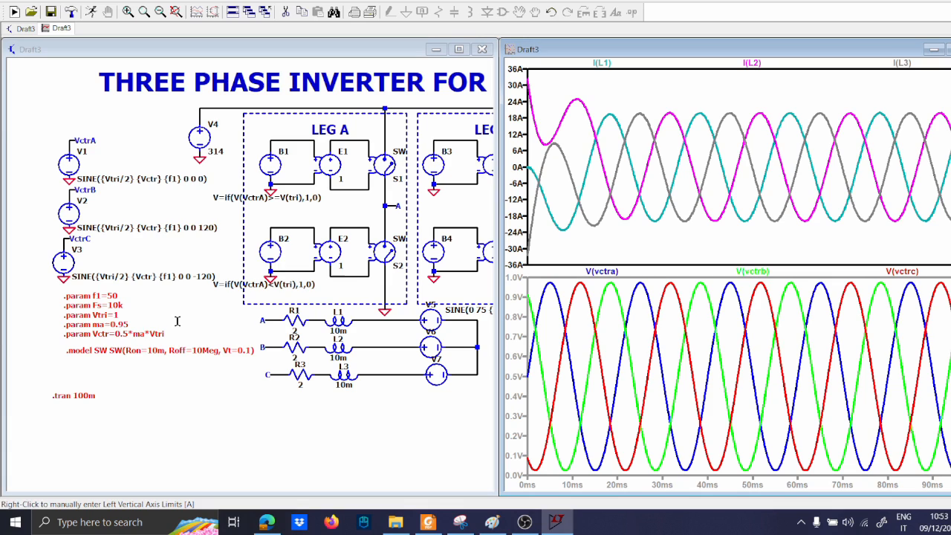
- Set the switching frequency parameter Fs to 1k and rerun the simulation
scroll(113, 316, up, 2)
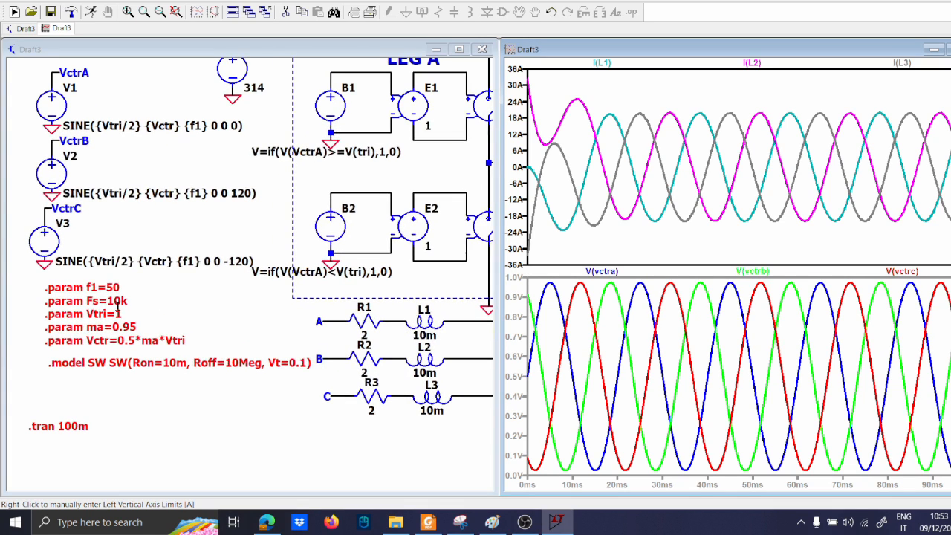
right_click(119, 300)
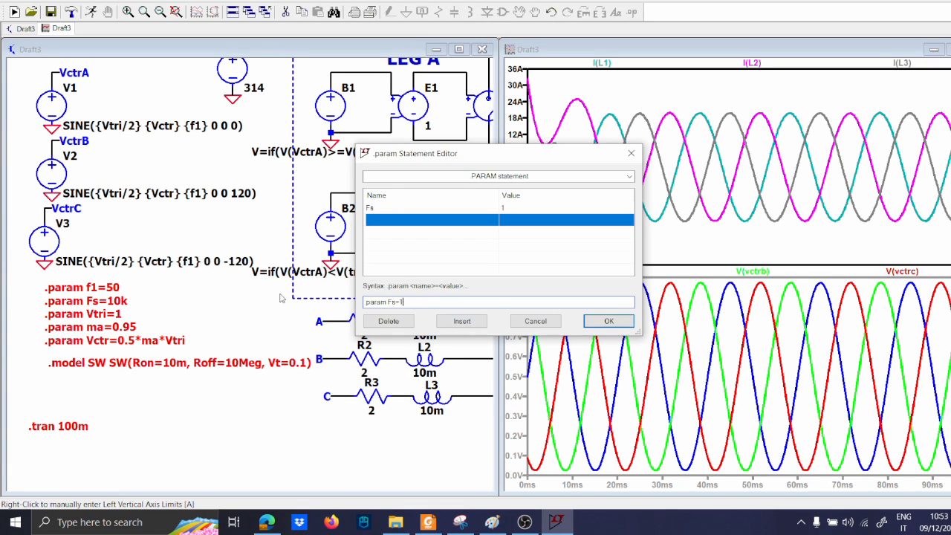
text(k)
key(Return)
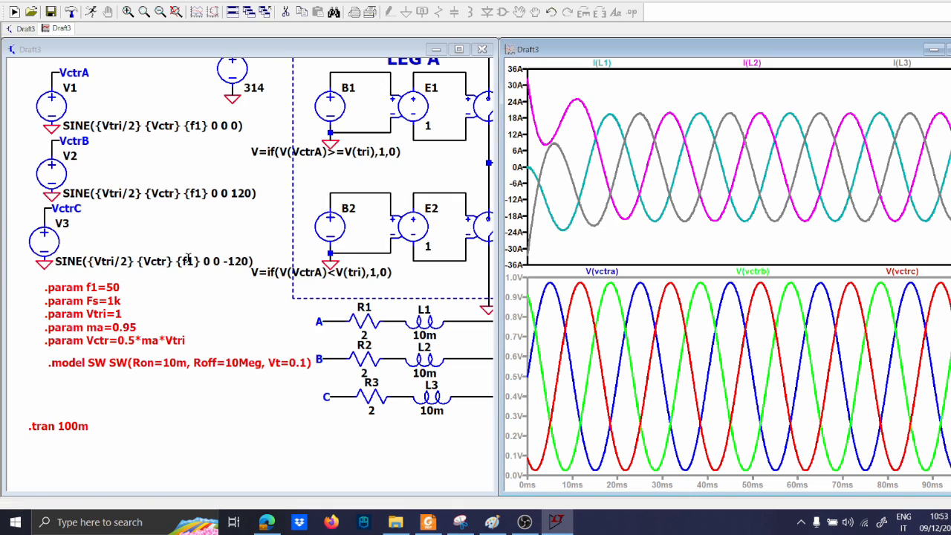
click(90, 12)
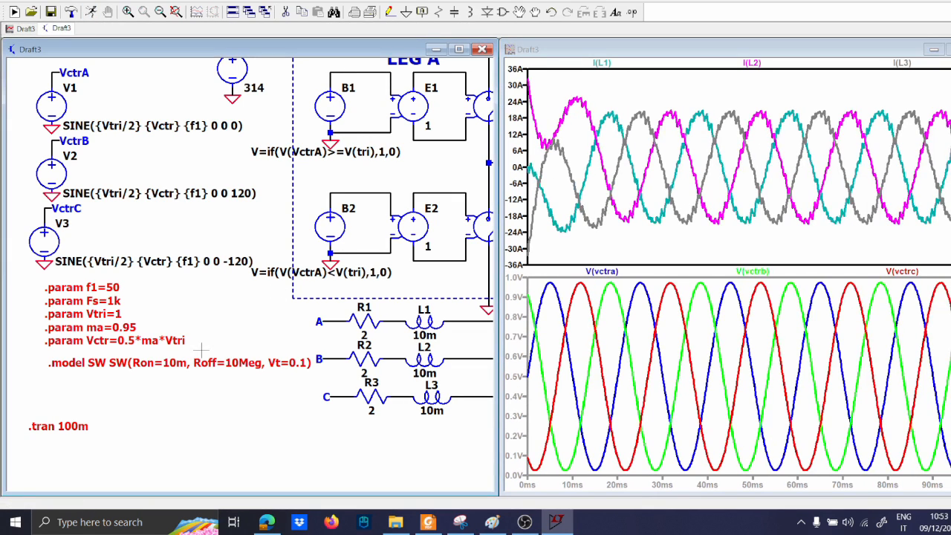
- Set the modulation index ma to 0.7, rerun the simulation and zoom in on the inductor currents from about 36 ms
right_click(113, 340)
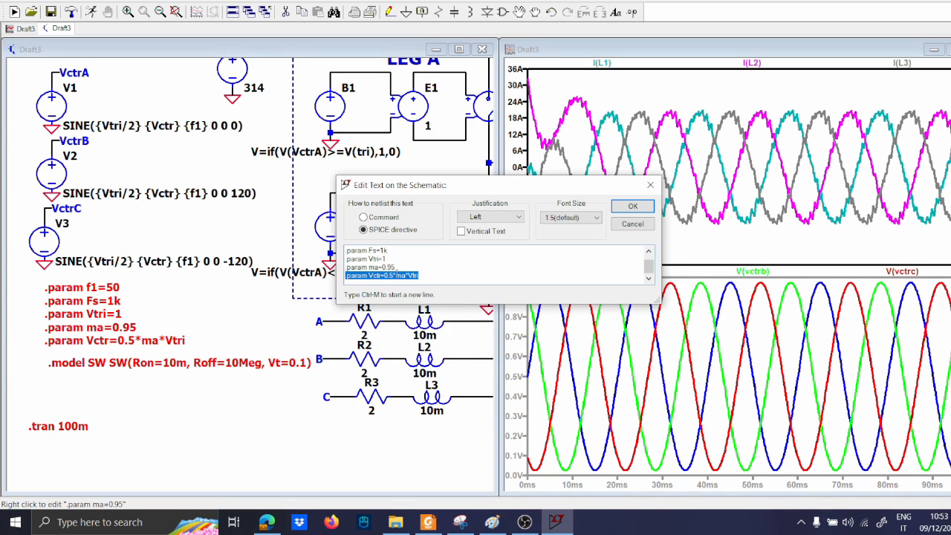
click(417, 265)
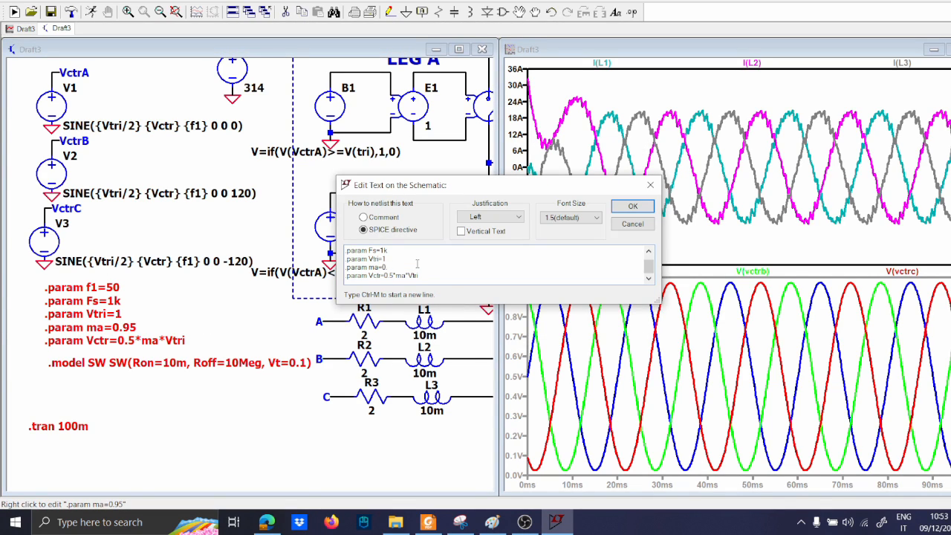
text(7)
key(Return)
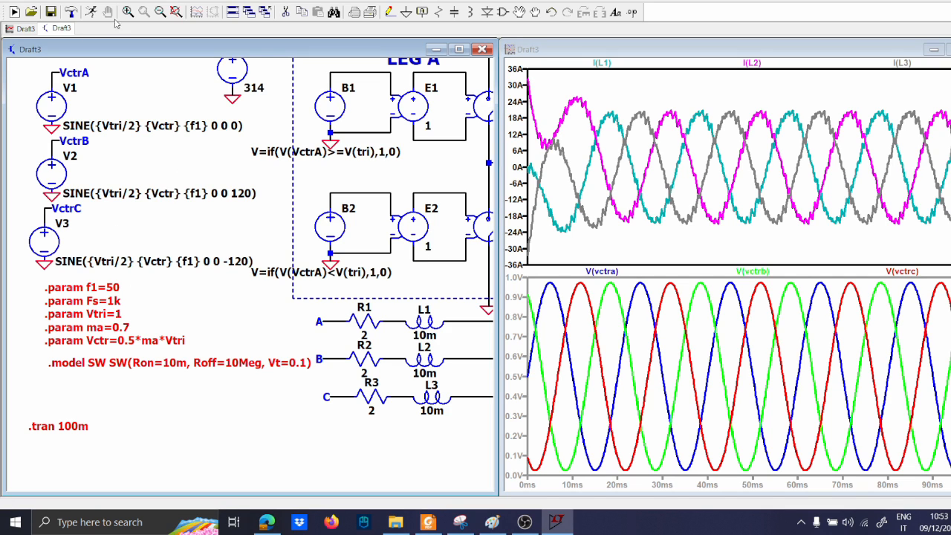
click(14, 12)
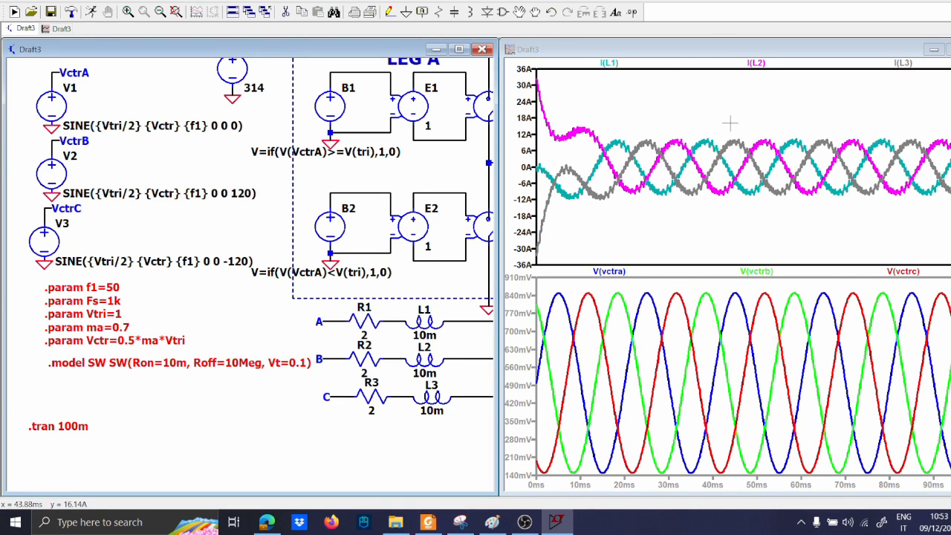
drag(730, 123, 893, 196)
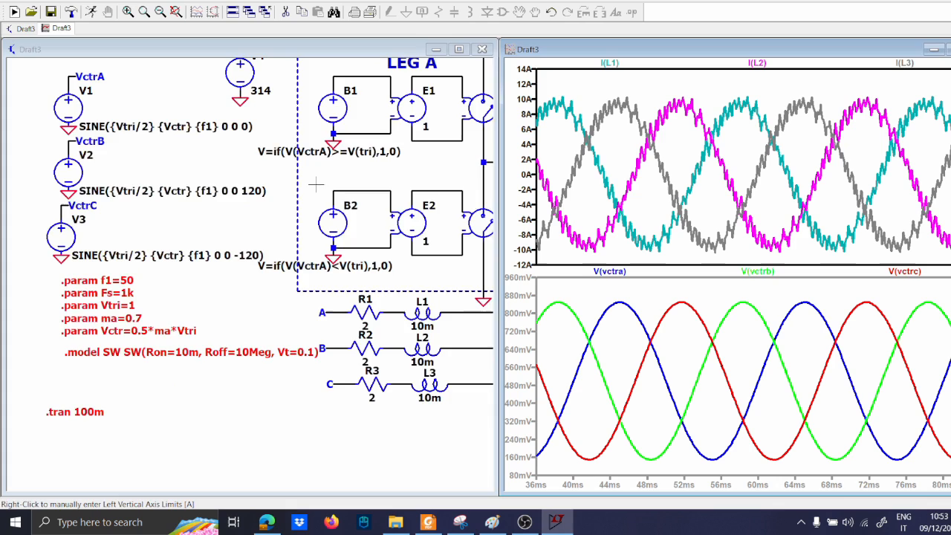
- Replace the upper pane's traces with VctrA and the triangular carrier tri, and zoom in on about 36 to 58 ms
drag(316, 184, 267, 263)
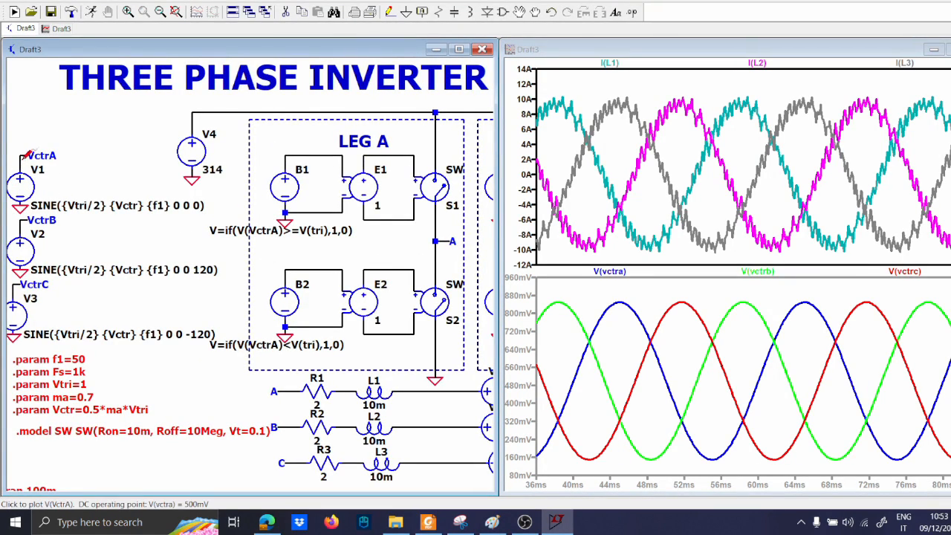
click(22, 178)
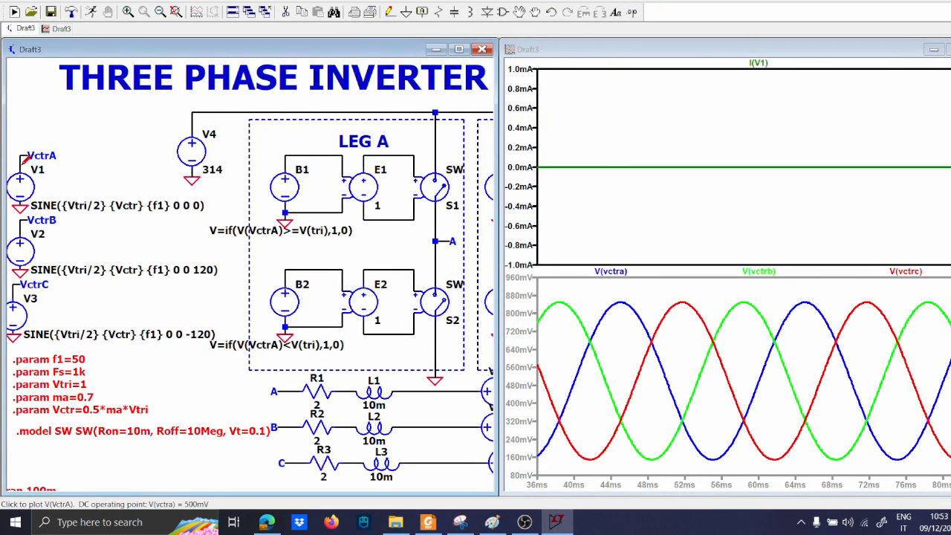
click(20, 159)
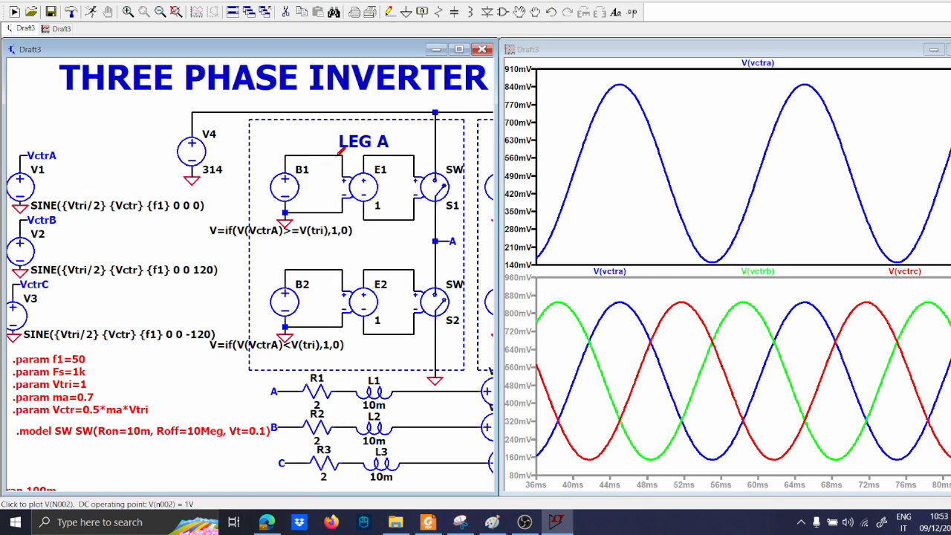
scroll(255, 366, down, 4)
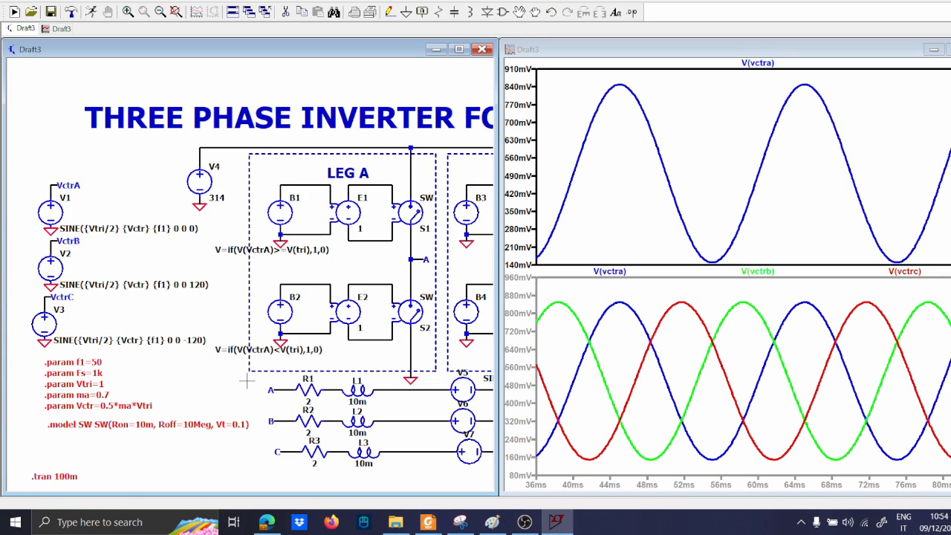
scroll(428, 391, up, 3)
click(418, 320)
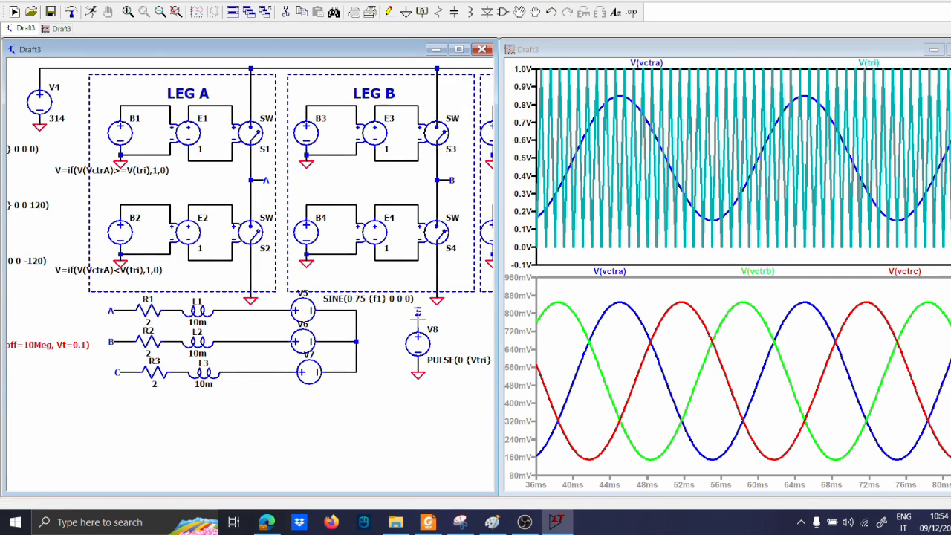
drag(734, 256, 537, 69)
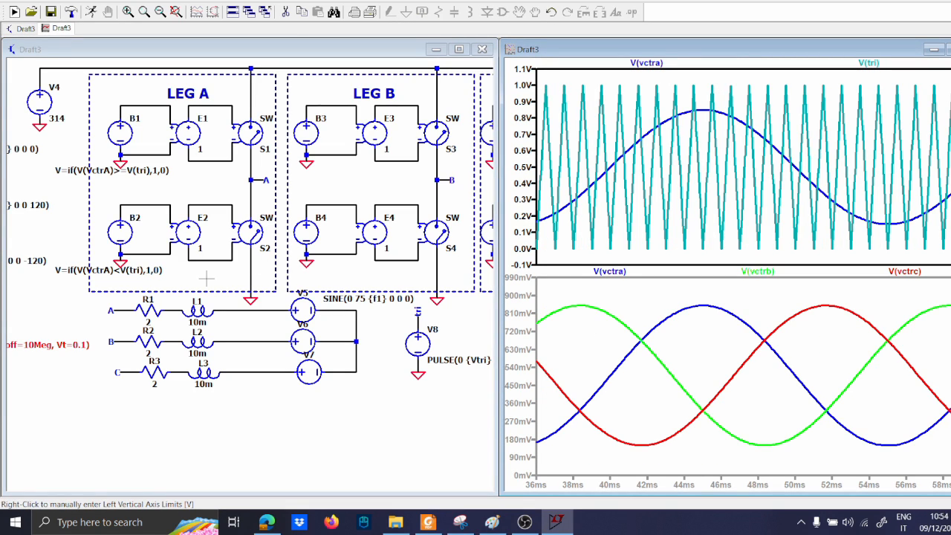
- Set the modulation index ma to 10 in the parameter directives and rerun the simulation
drag(80, 314, 251, 312)
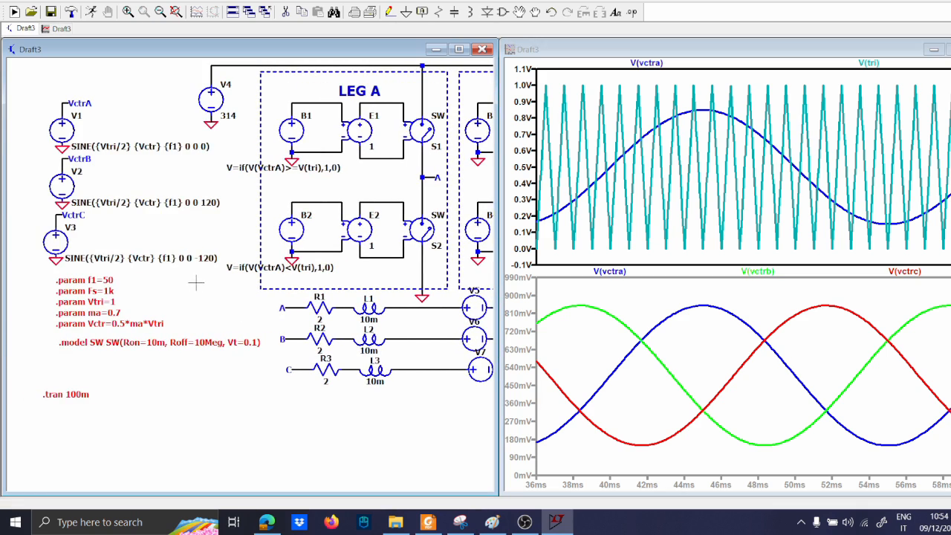
right_click(115, 313)
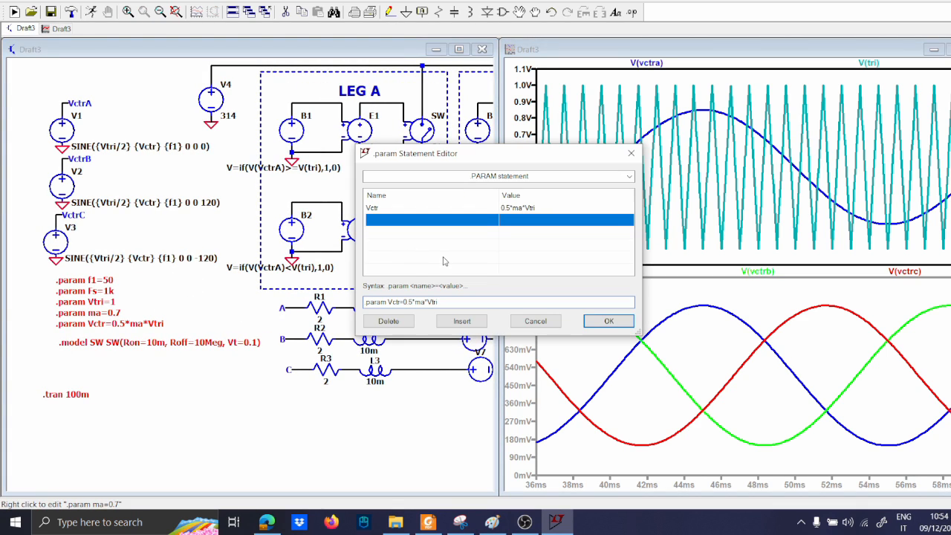
key(Escape)
click(392, 266)
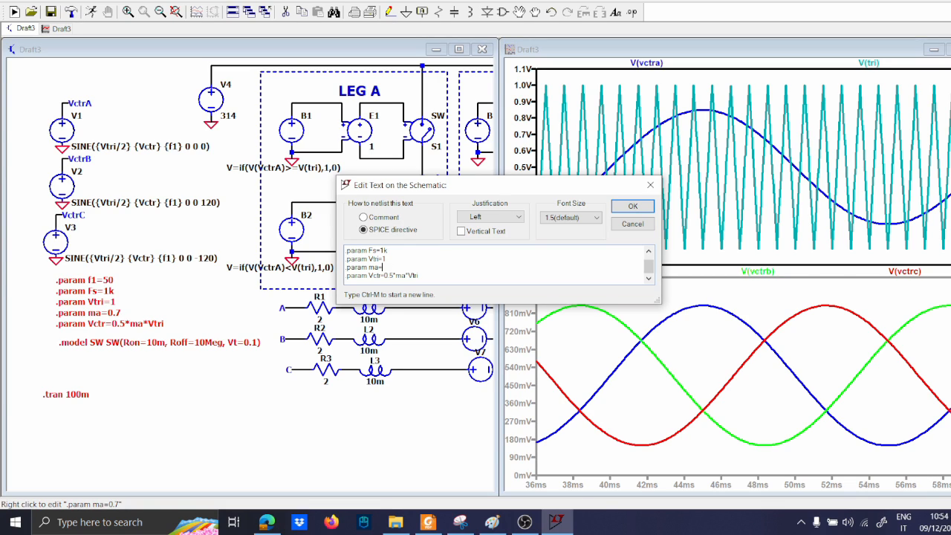
text(10)
key(Return)
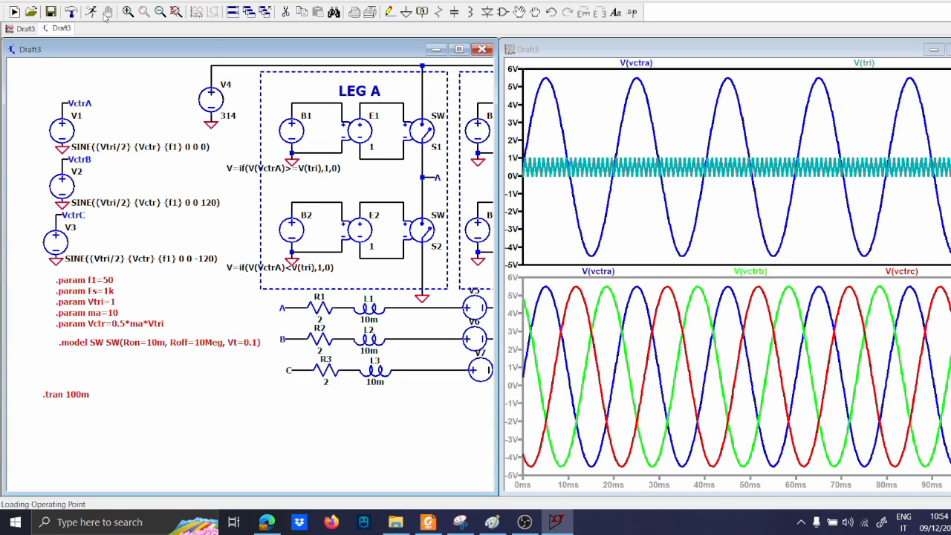
- Zoom in on about the first 37 ms and add B1's output voltage to the VctrA and carrier plot
drag(686, 265, 513, 68)
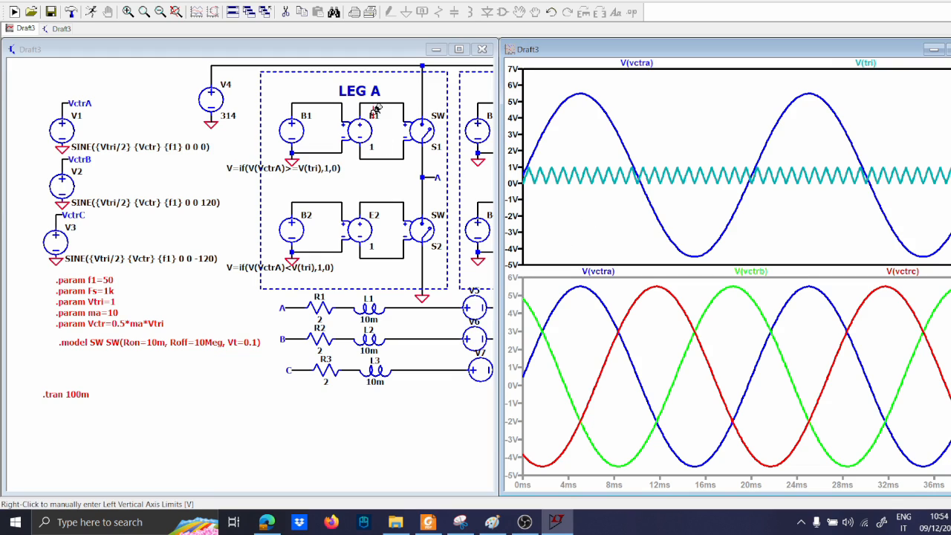
click(279, 77)
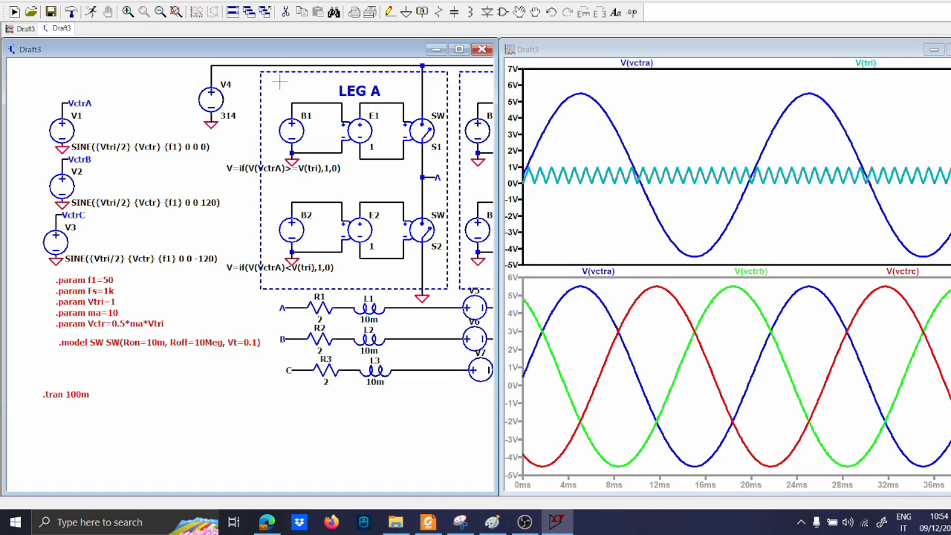
click(327, 152)
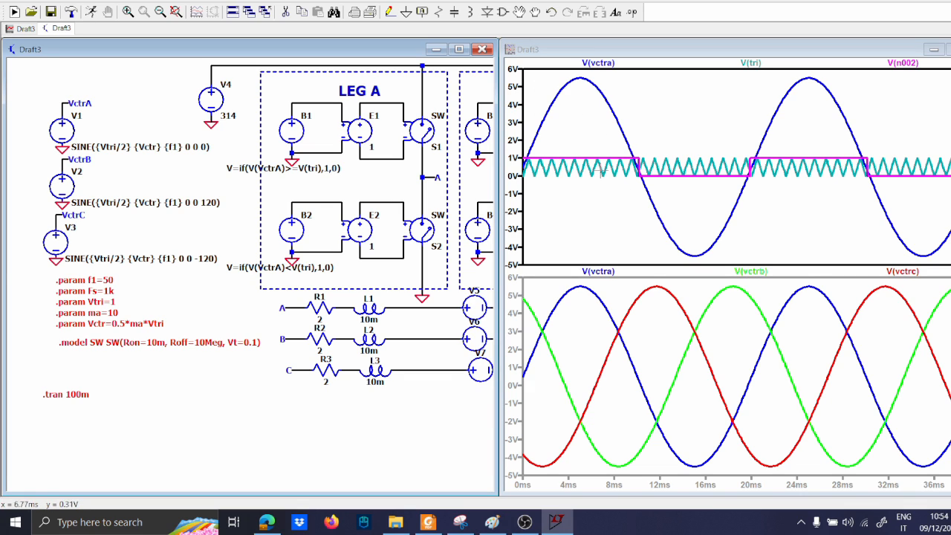
- Add E1's differential output voltage in leg A to the upper pane's VctrA and carrier plot
scroll(371, 126, down, 1)
drag(487, 170, 336, 176)
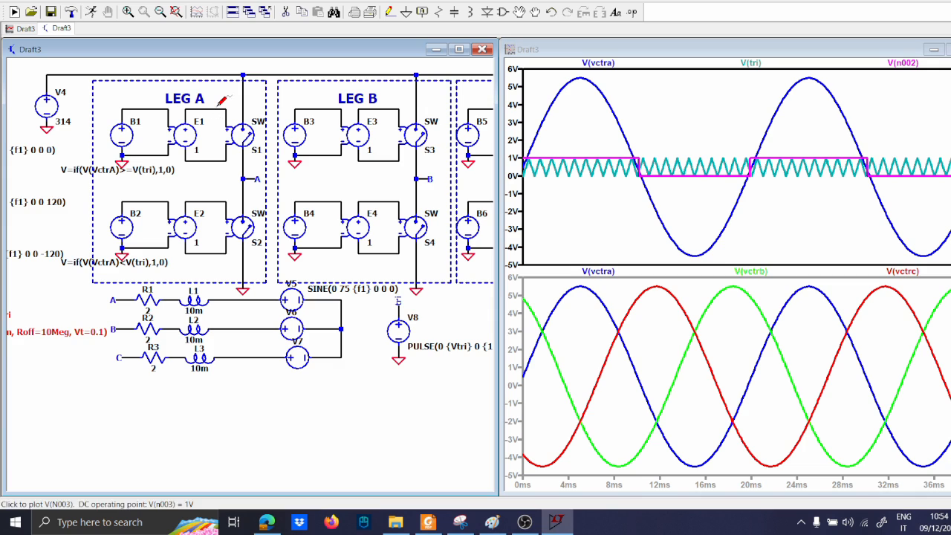
drag(214, 154, 210, 151)
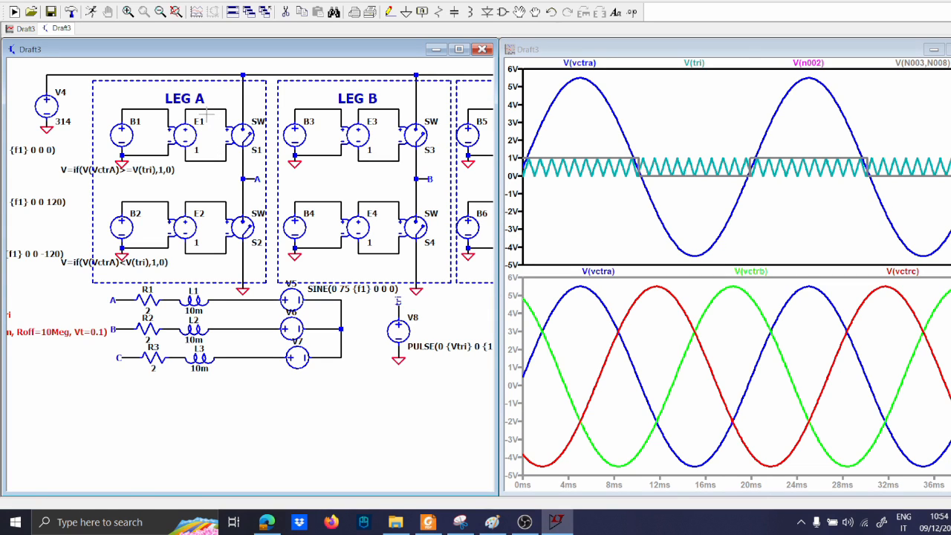
- Show only inductor L1's current in the upper pane and fit the full simulated time range
click(241, 136)
mouse_move(460, 189)
mouse_down()
mouse_move(297, 191)
mouse_move(468, 192)
mouse_up()
click(201, 288)
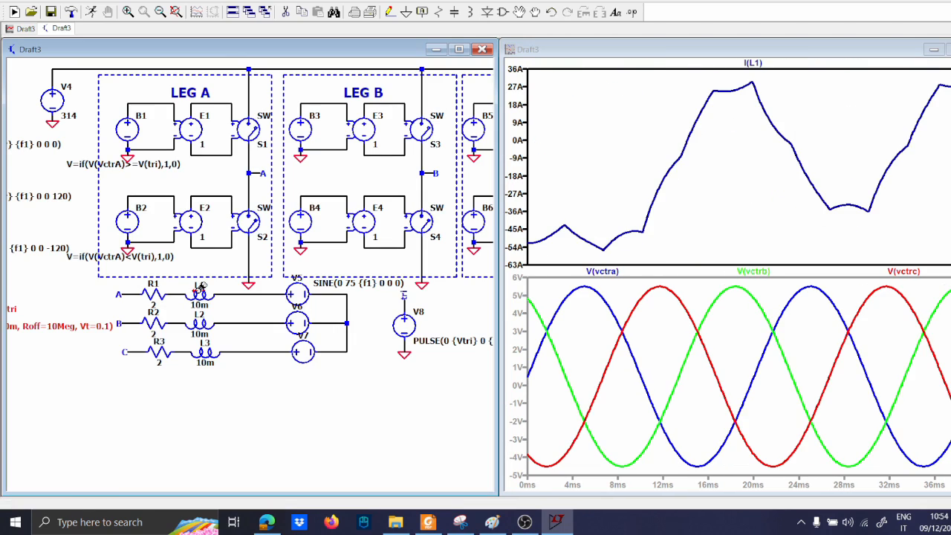
right_click(761, 165)
click(792, 175)
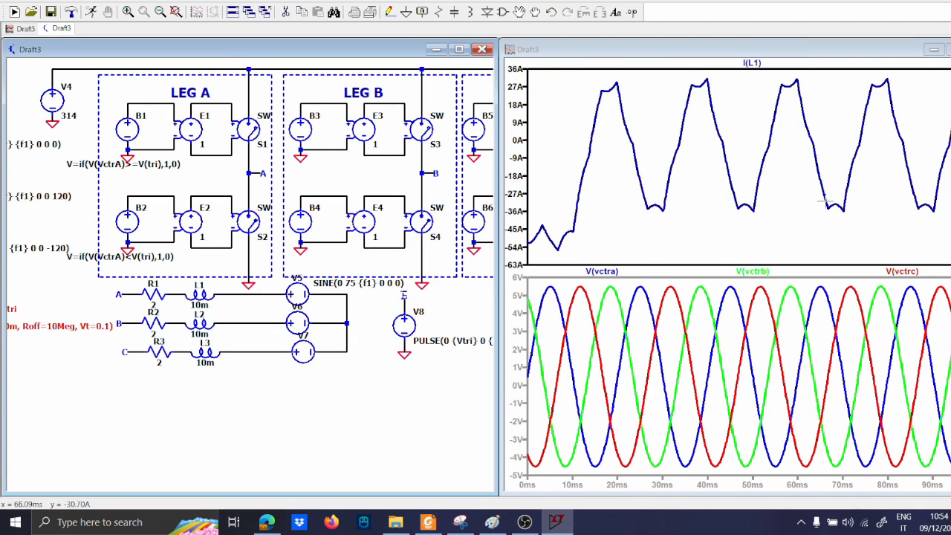
- Examine L1's current from about 28 ms, over about 49 to 58 ms and from about 30 ms, then restore the full range
drag(653, 215, 949, 75)
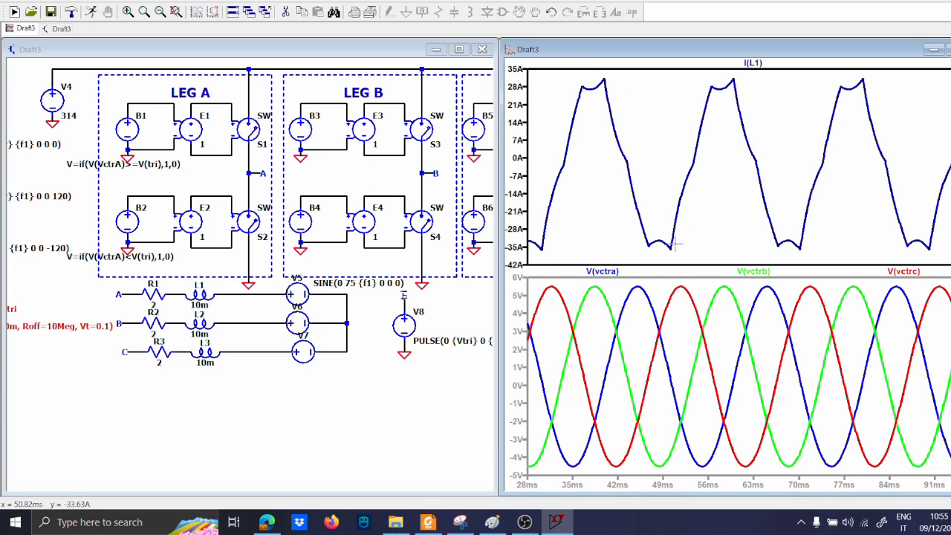
drag(664, 251, 728, 83)
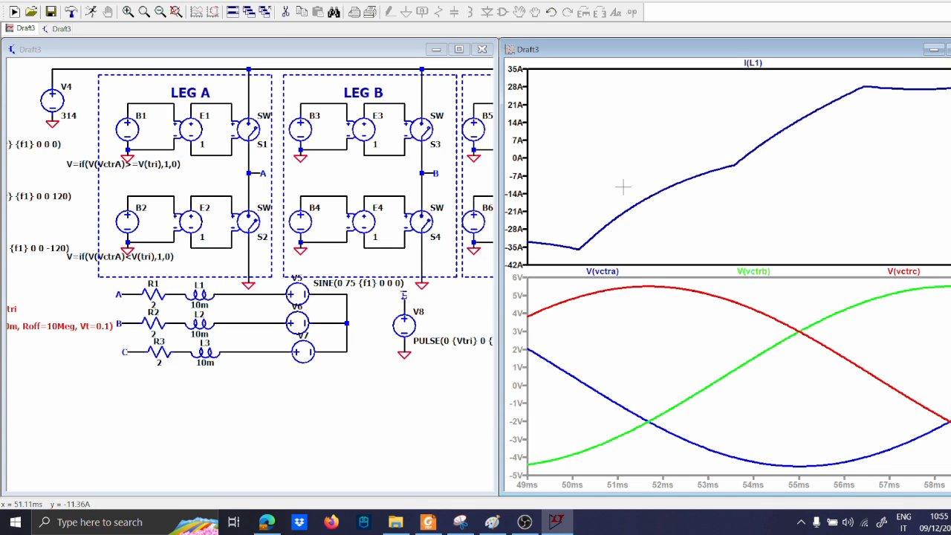
drag(622, 187, 694, 201)
right_click(684, 173)
click(699, 179)
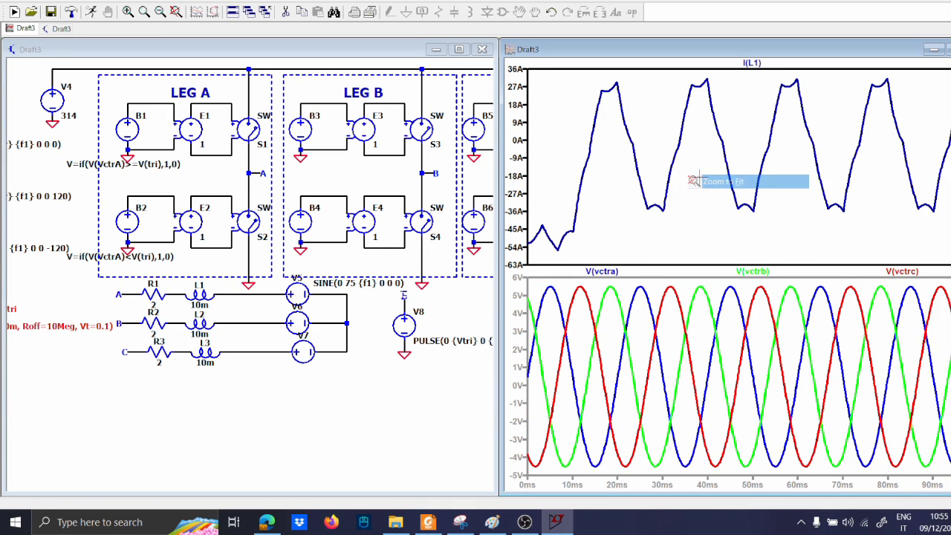
drag(675, 83, 933, 219)
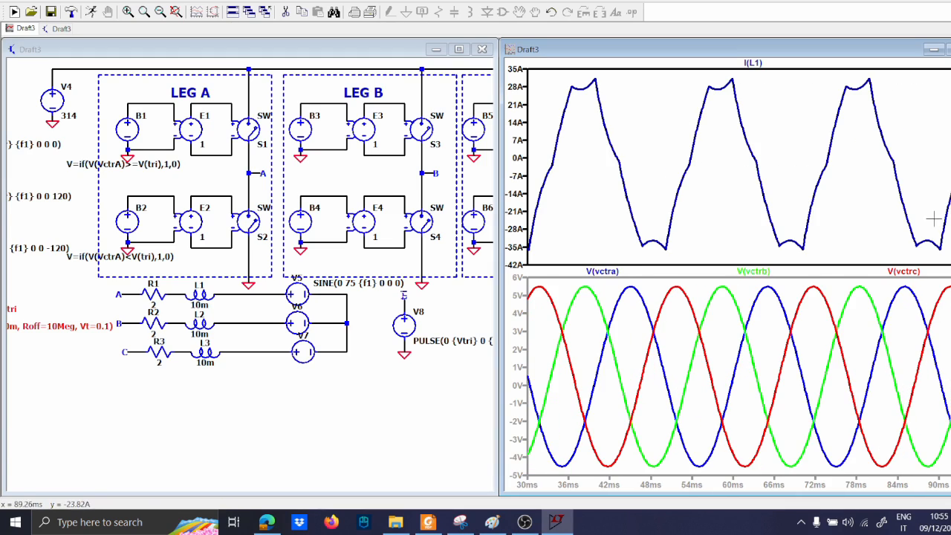
right_click(643, 131)
click(655, 140)
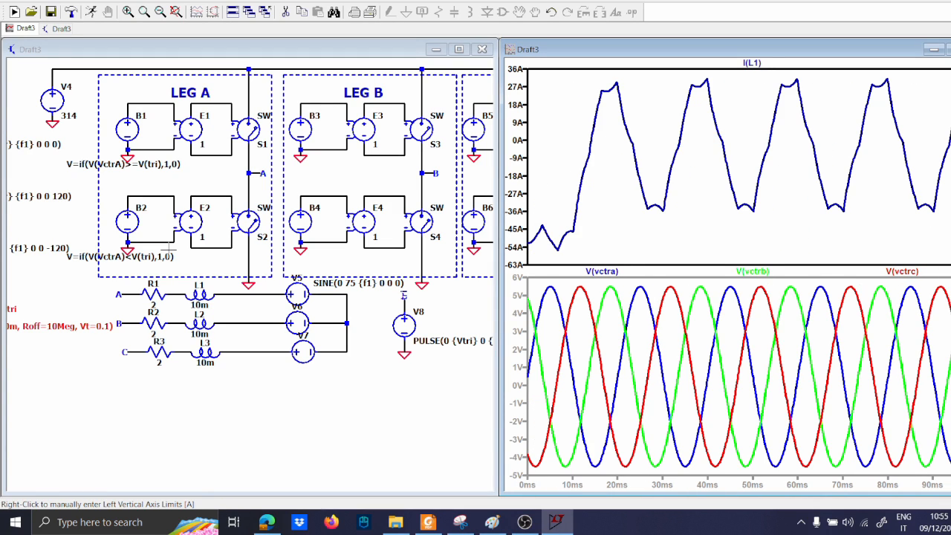
- Set the modulation index ma to 0.95 in the parameter directives
drag(22, 279, 213, 277)
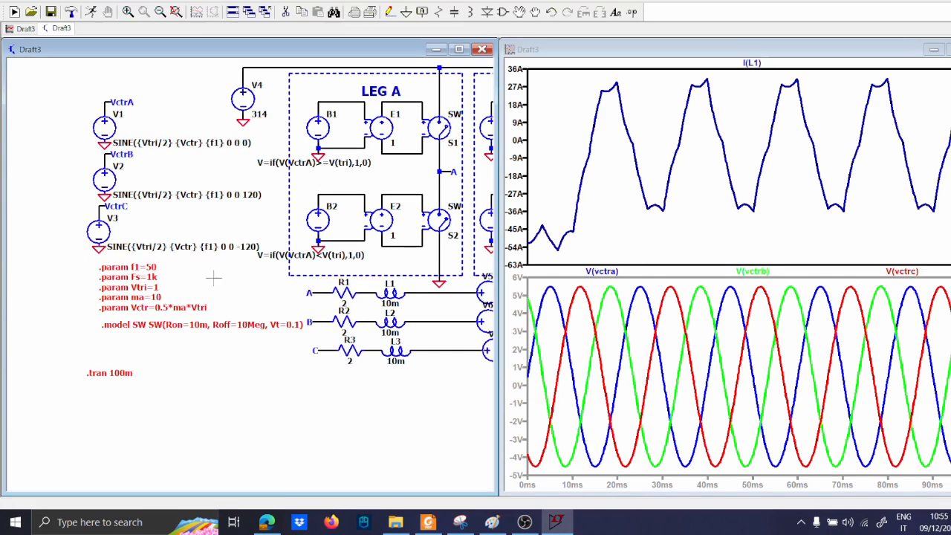
right_click(153, 300)
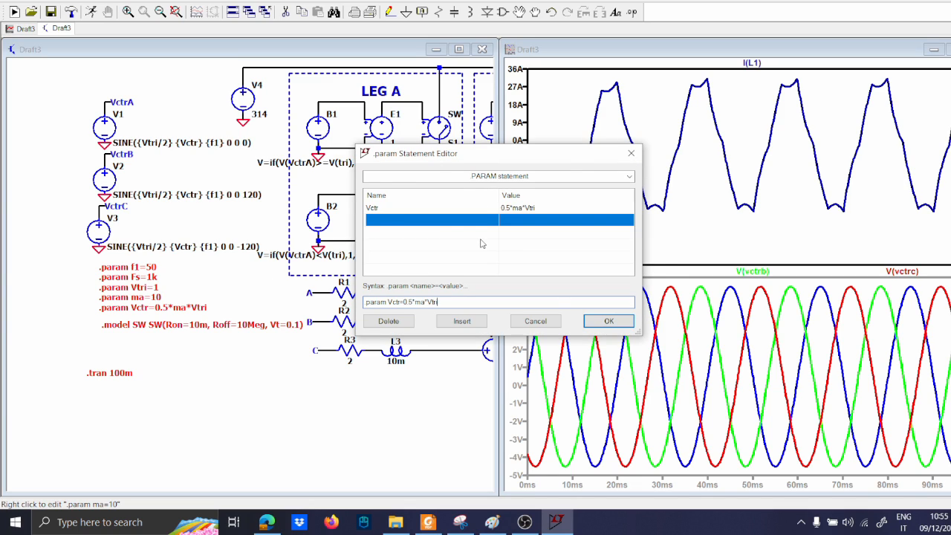
key(Escape)
click(408, 266)
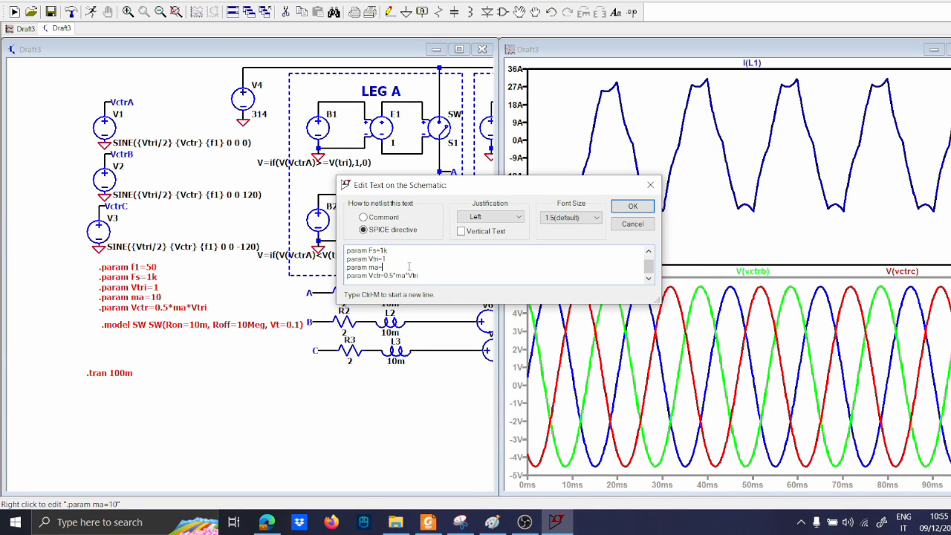
text(0.95)
key(Return)
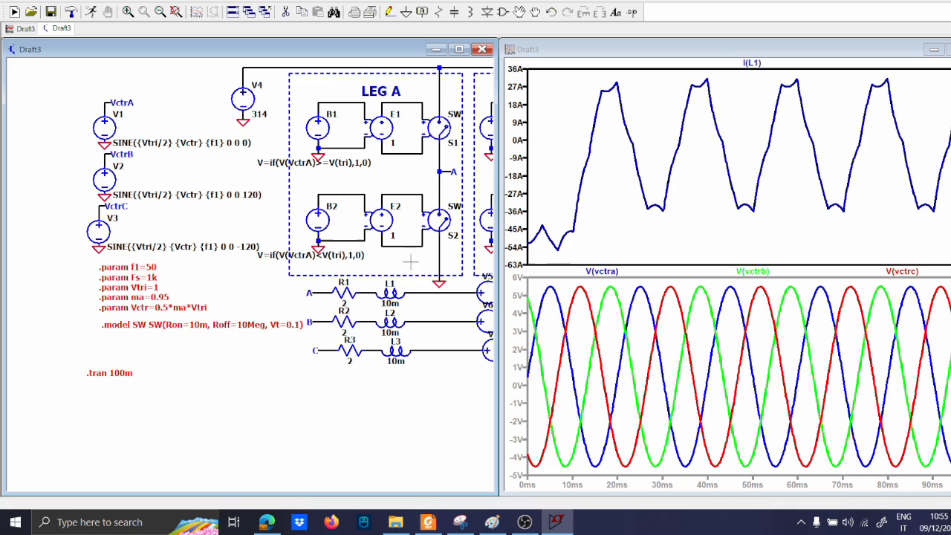
- Switch to Snipping Tool and capture the upper pane's L1 current waveform
click(460, 521)
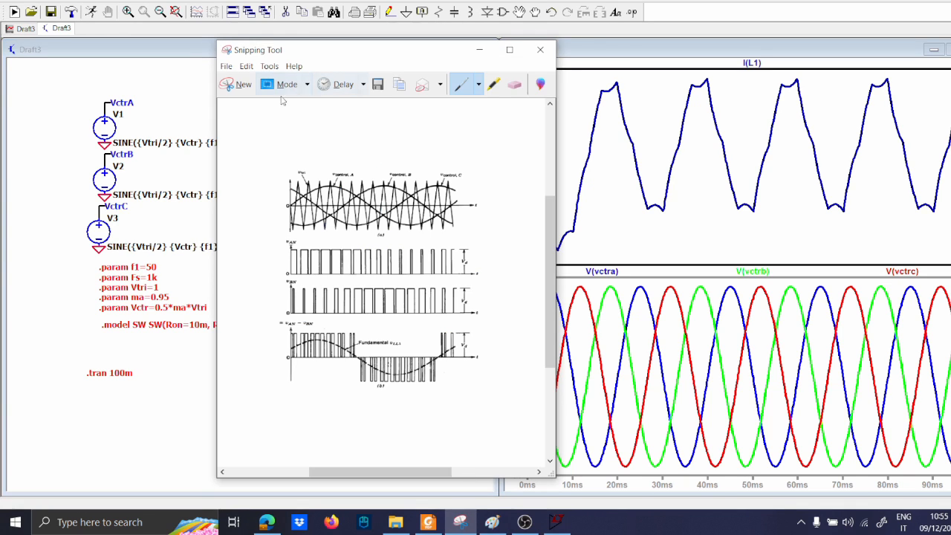
click(240, 84)
drag(501, 61, 949, 270)
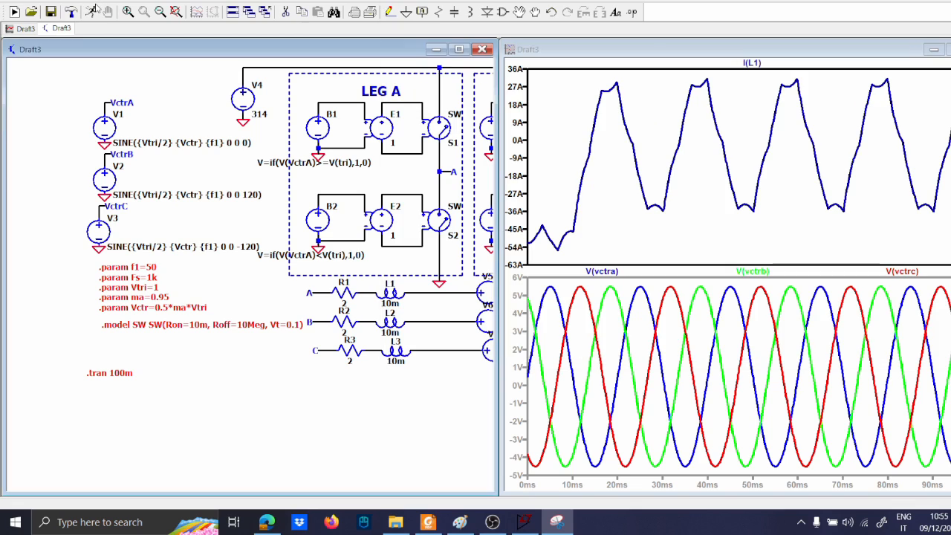
- Rerun the simulation and zoom in on L1's current from about 36 ms
click(92, 11)
click(92, 11)
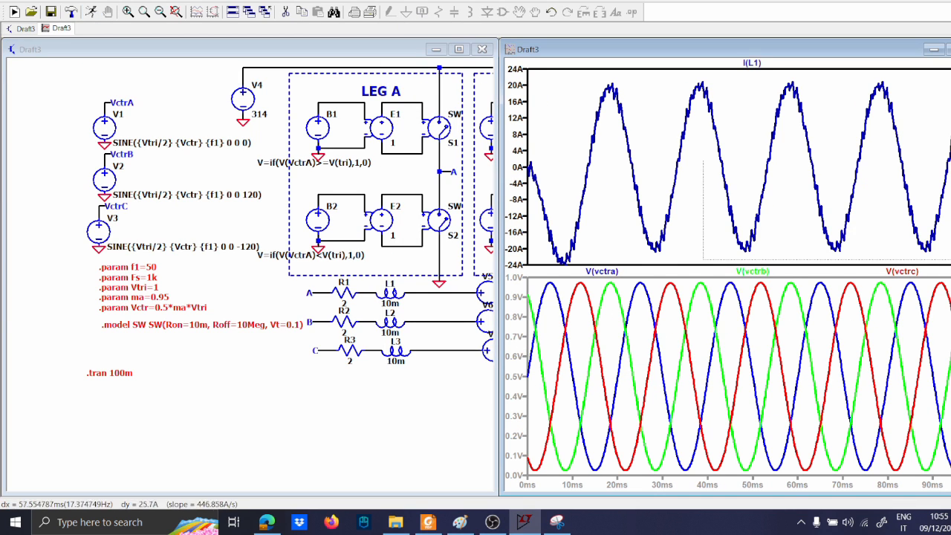
- Place the captured L1 waveform beside the new current plot, mark its distorted peaks in red, and minimize Snipping Tool
click(556, 522)
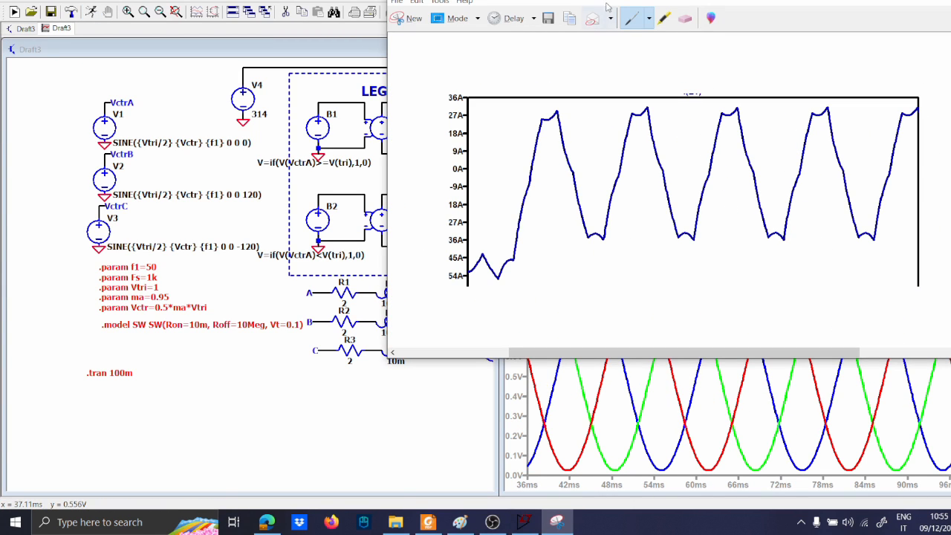
drag(633, 18, 116, 13)
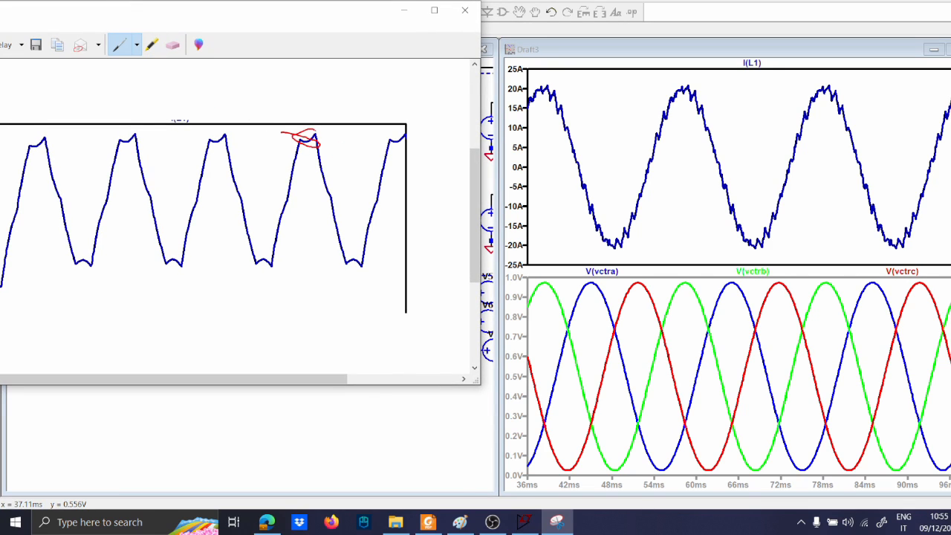
drag(242, 252, 275, 249)
click(404, 10)
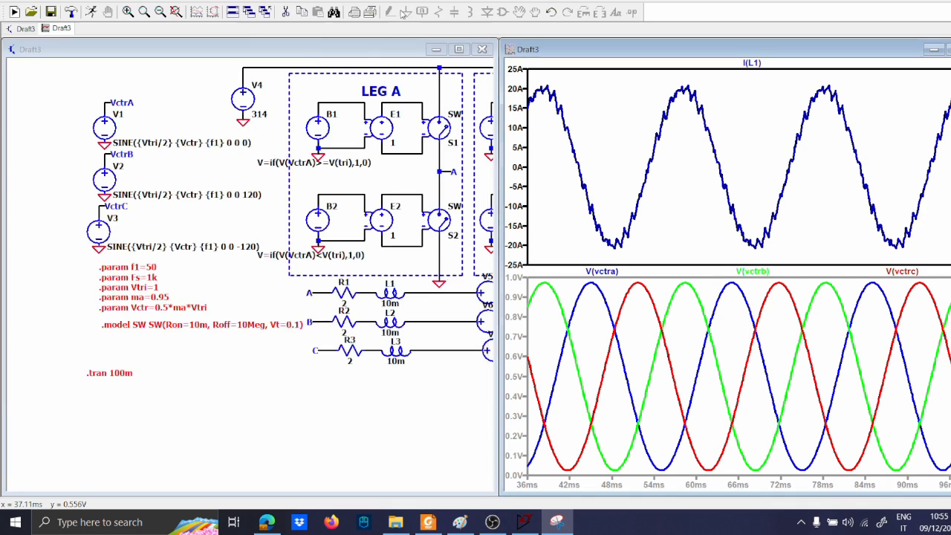
- Set the transient analysis to start saving data at 20m and rerun the simulation
click(255, 272)
scroll(255, 273, down, 5)
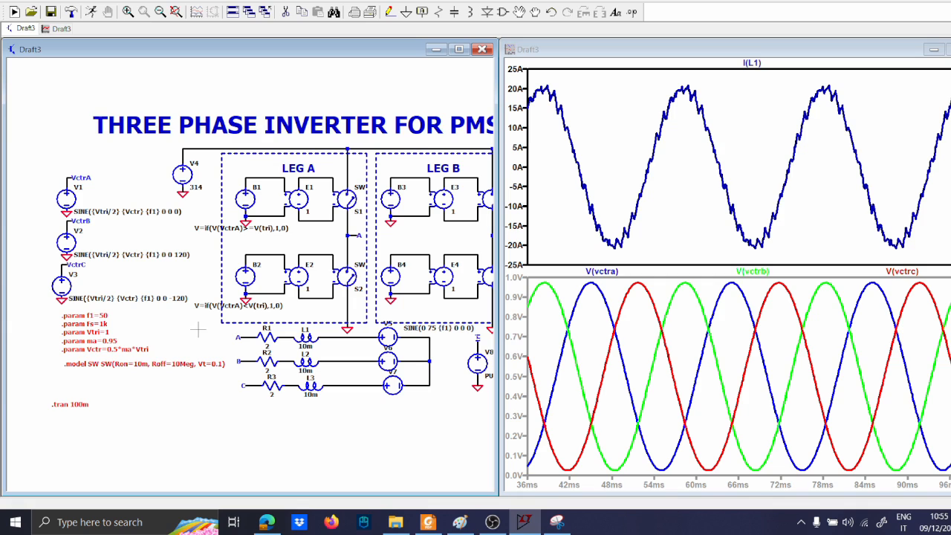
right_click(654, 208)
click(672, 213)
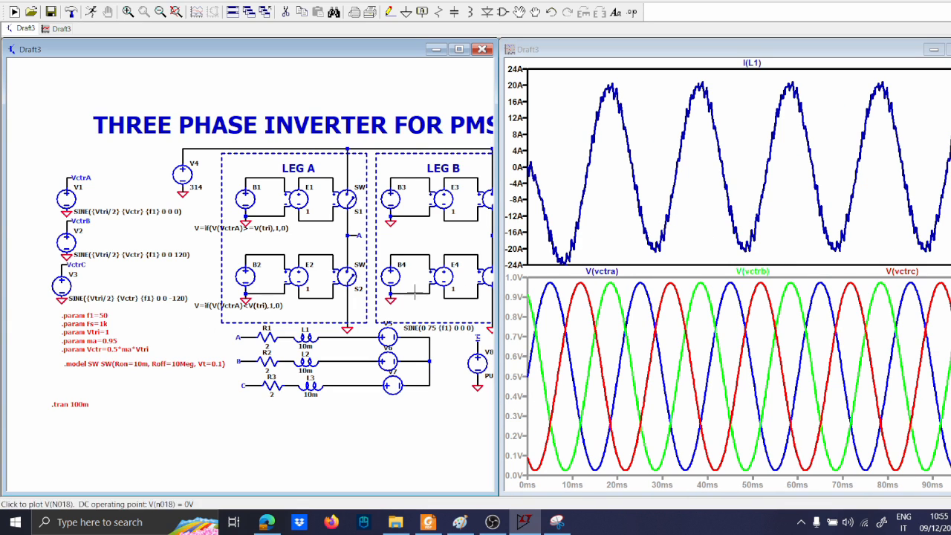
right_click(78, 406)
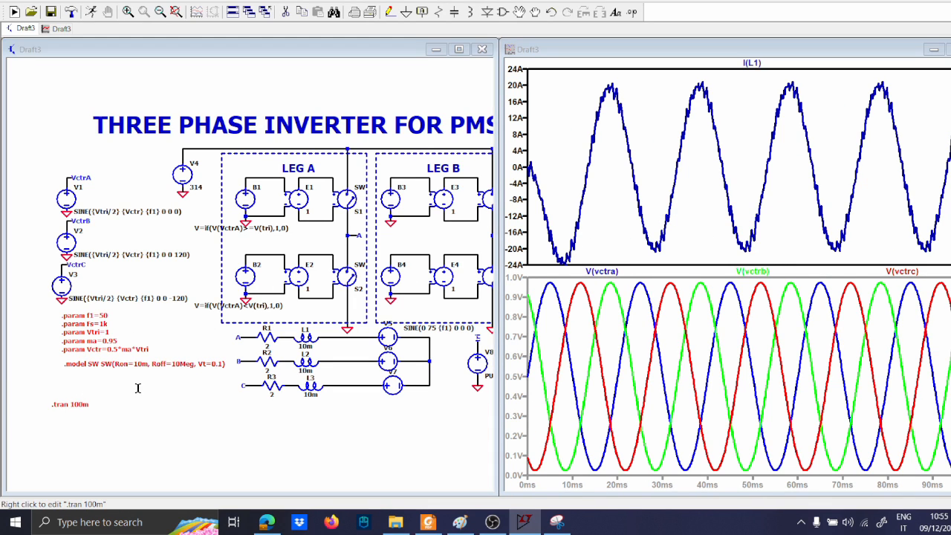
text(20m)
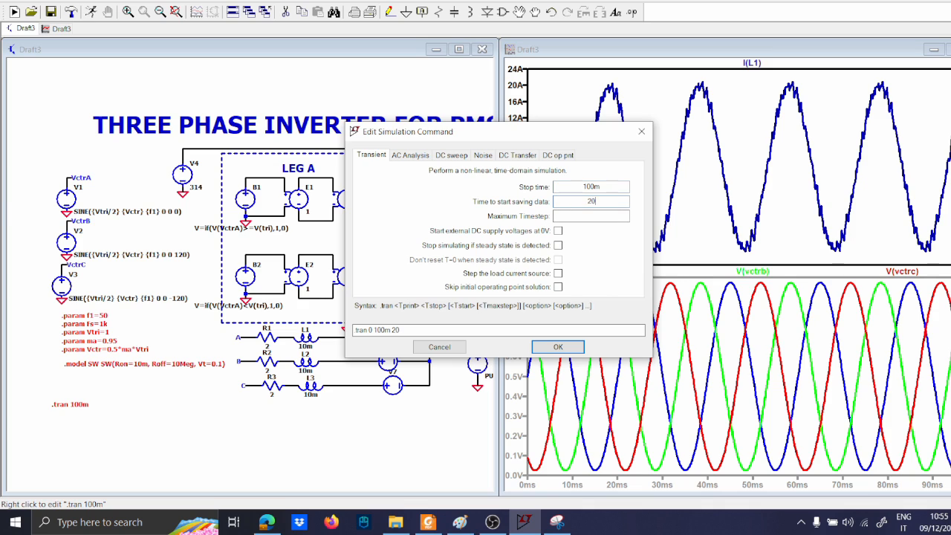
key(Return)
click(72, 13)
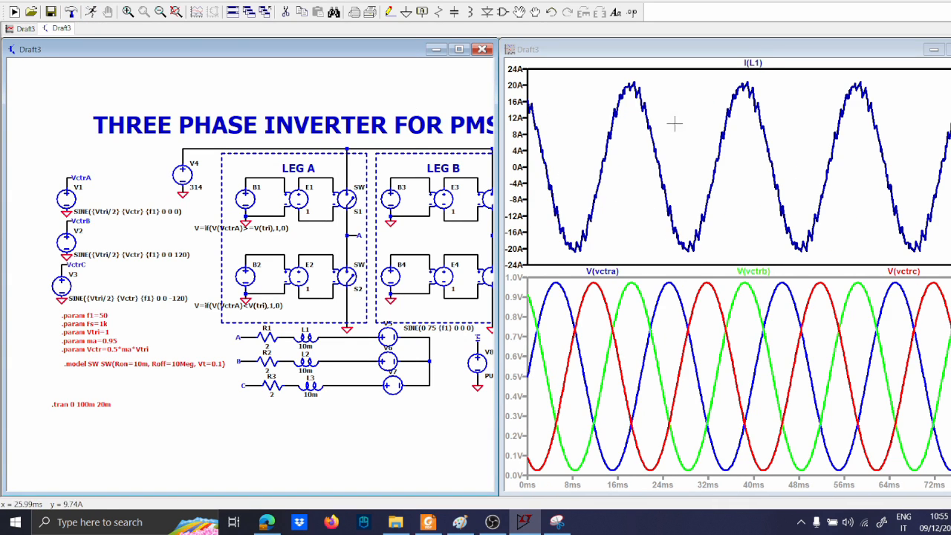
- Compute the FFT of L1's current over the full extent of simulation data with 262144 samples and no windowing
right_click(764, 65)
click(655, 198)
right_click(669, 168)
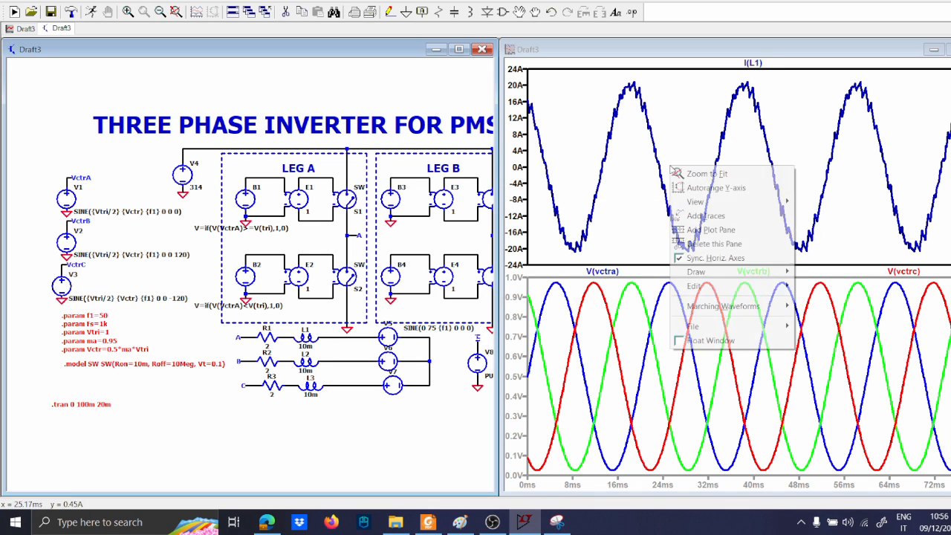
mouse_move(709, 272)
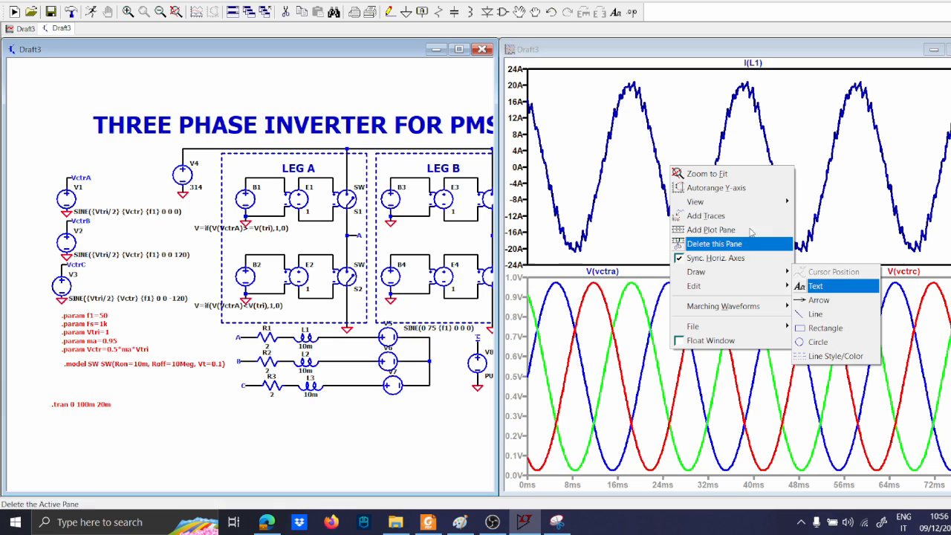
mouse_move(780, 202)
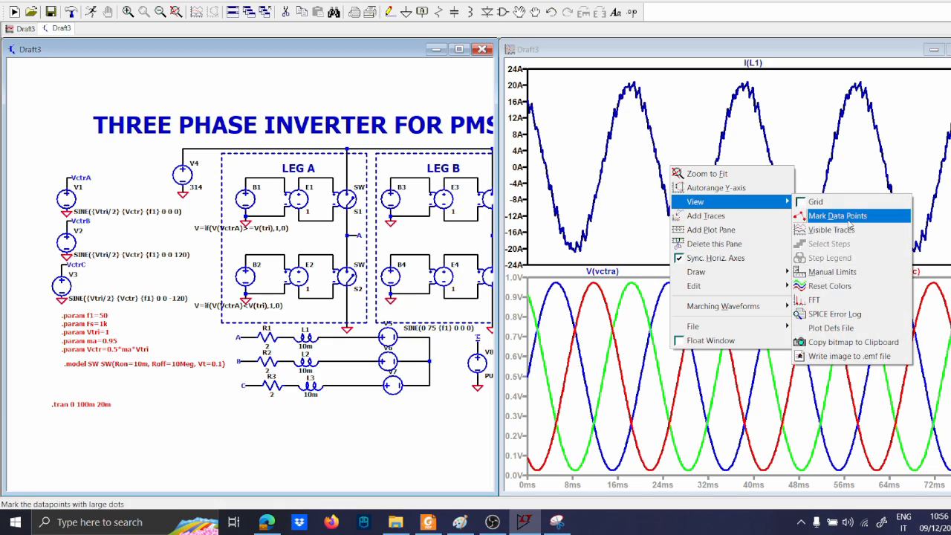
click(847, 300)
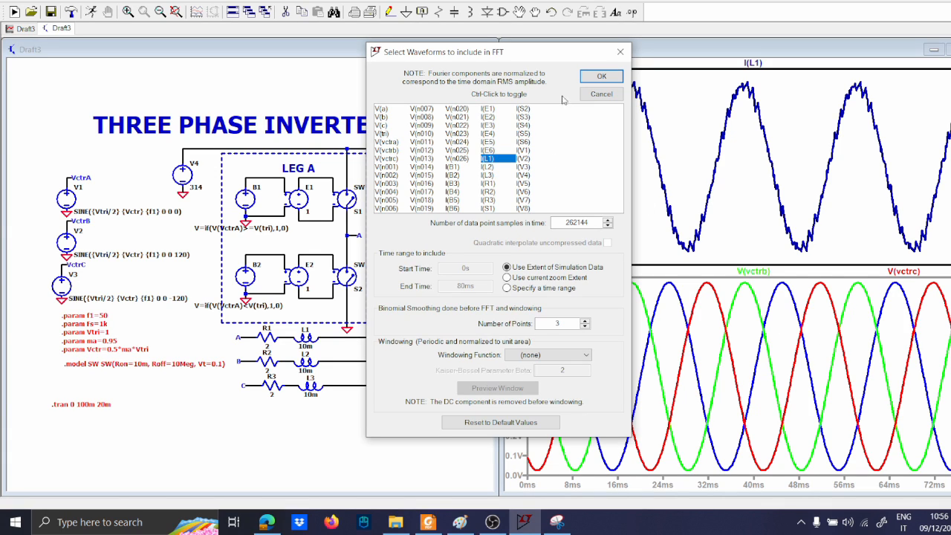
click(594, 77)
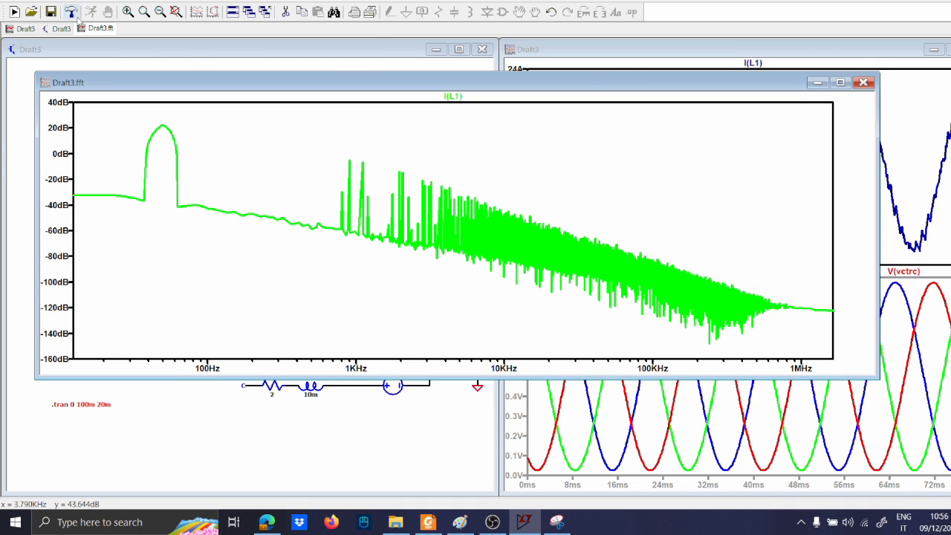
- Set the FFT plot's vertical magnitude axis to a linear representation
right_click(62, 142)
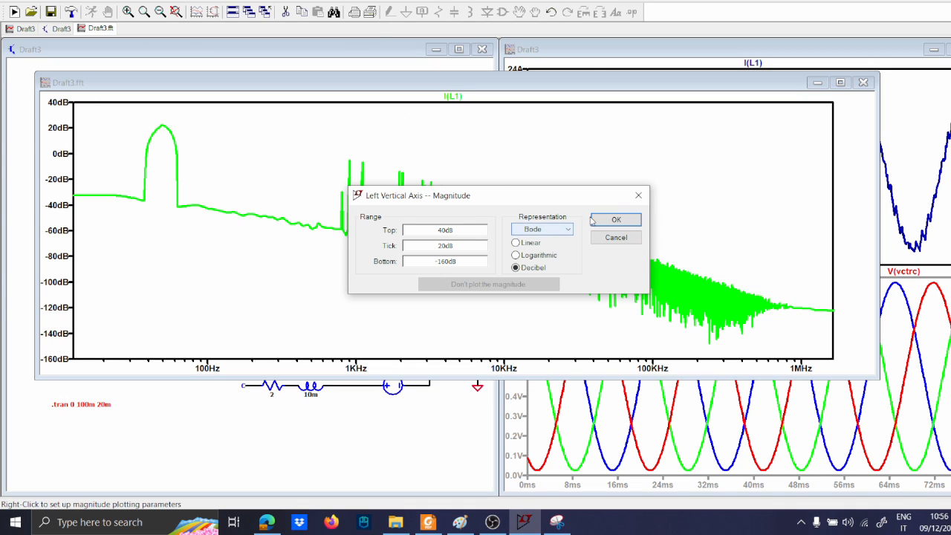
click(638, 196)
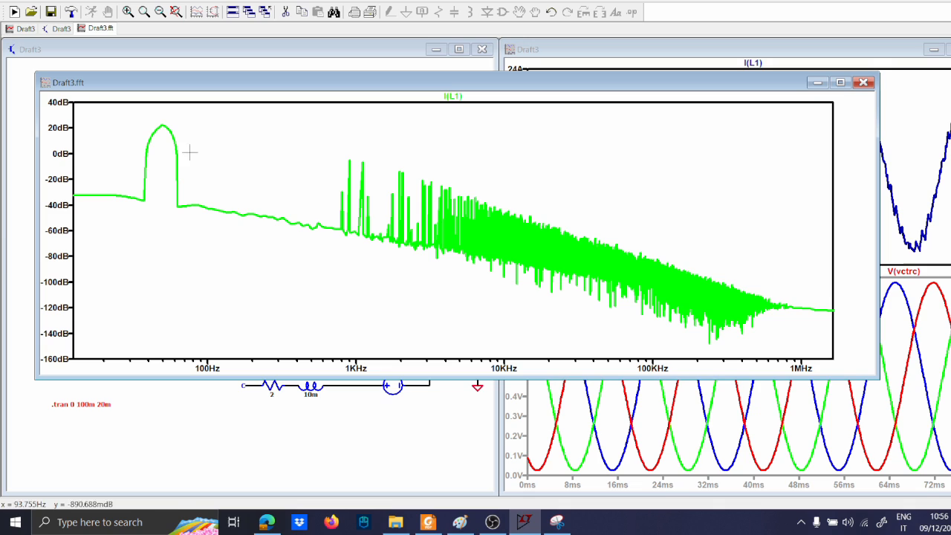
right_click(59, 186)
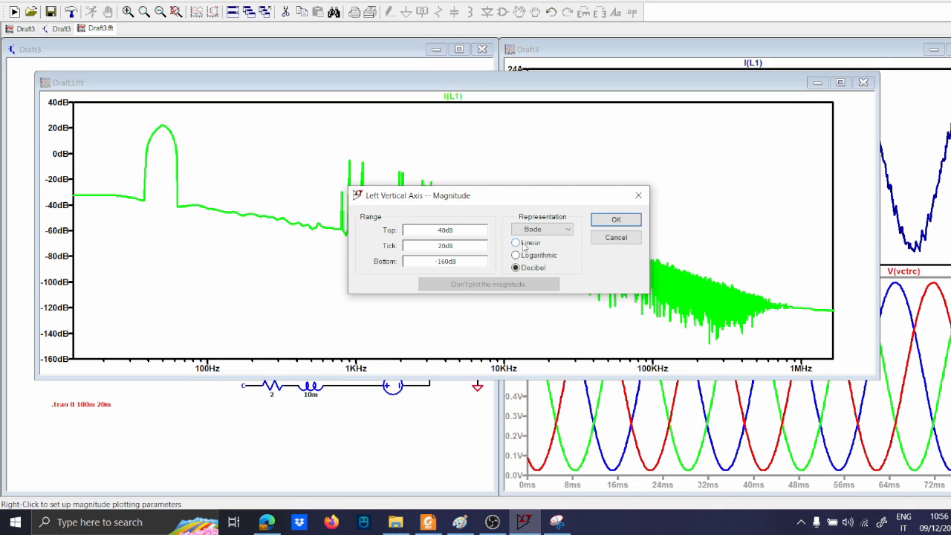
click(524, 244)
click(617, 221)
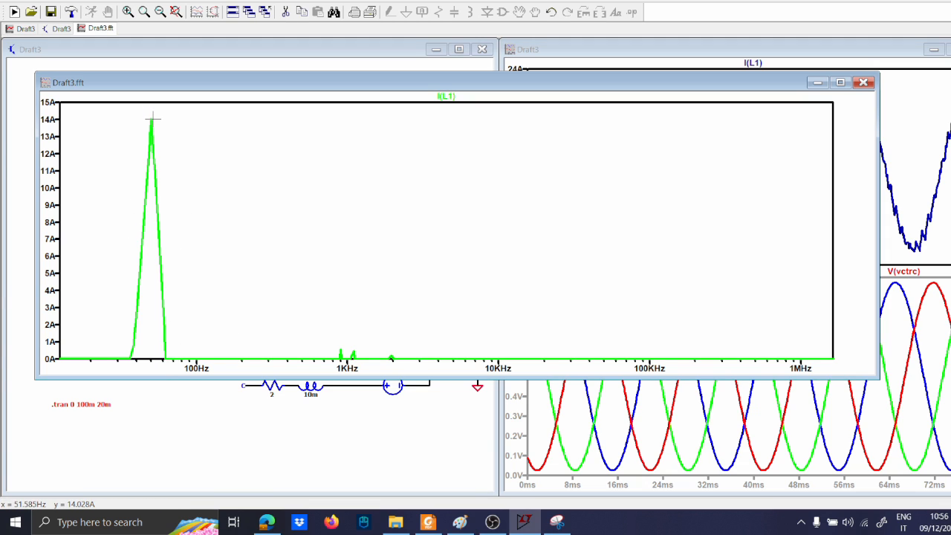
- Attach a cursor to the I(L1) spectrum and measure the fundamental peak near 50 Hz
click(439, 96)
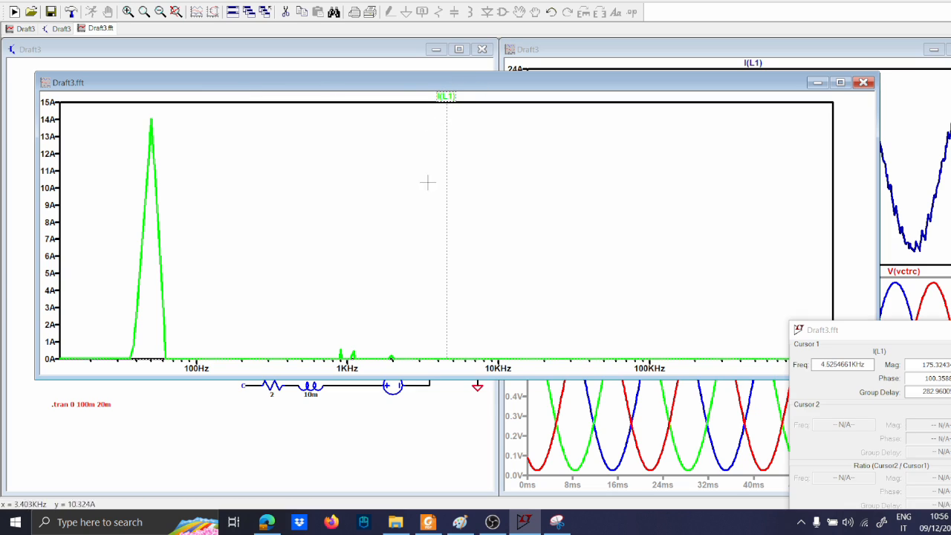
drag(445, 237, 150, 153)
key(Delete)
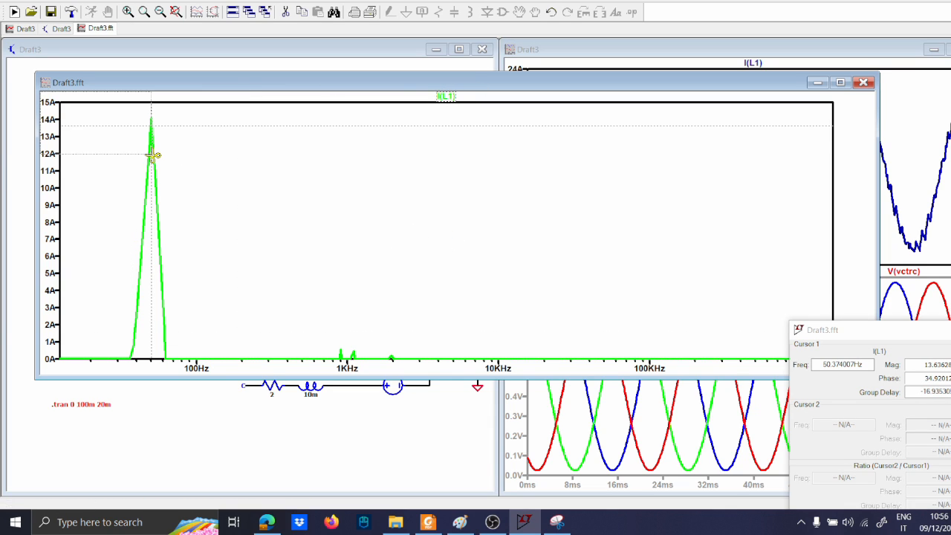
- Label the cursor position on the I(L1) spectrum at the fundamental near 50 Hz and at the harmonic near 900 Hz
click(154, 154)
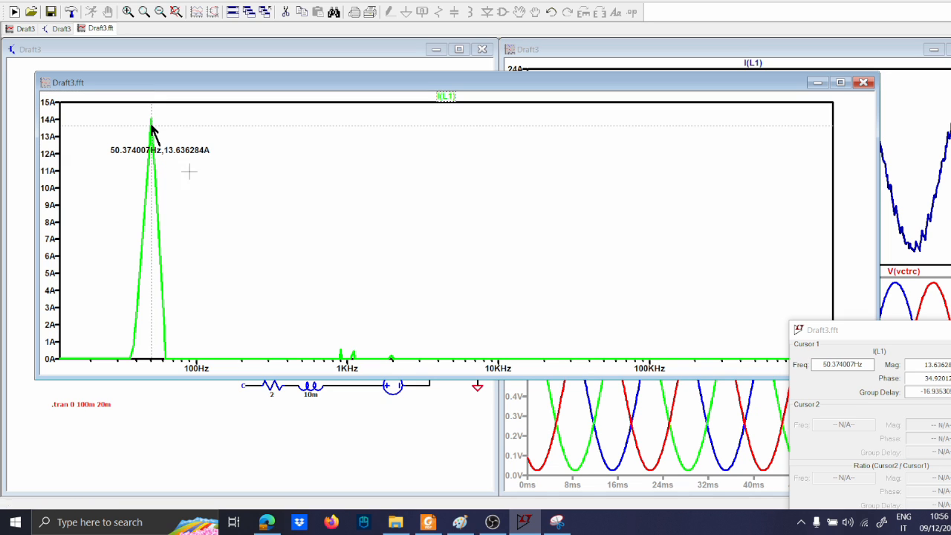
drag(199, 127, 323, 291)
drag(289, 329, 558, 366)
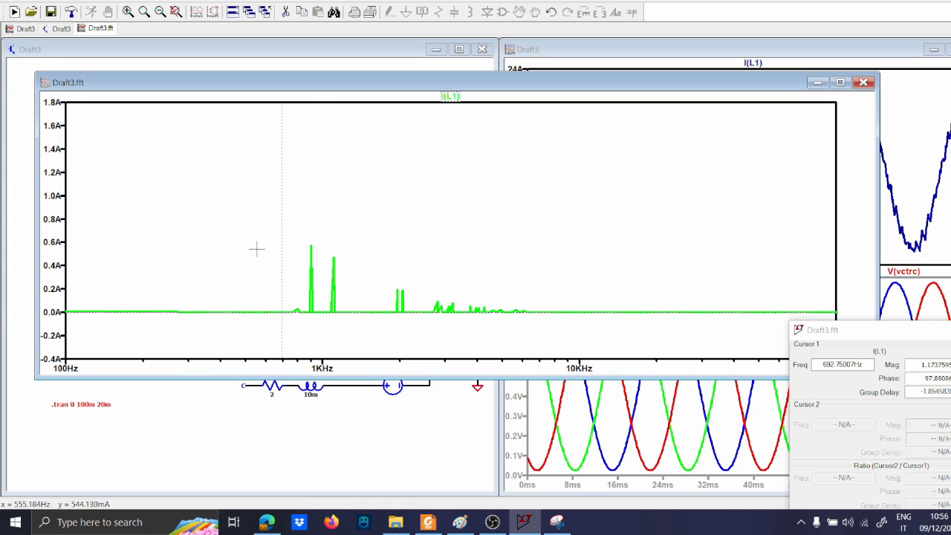
drag(231, 209, 658, 340)
drag(267, 154, 616, 335)
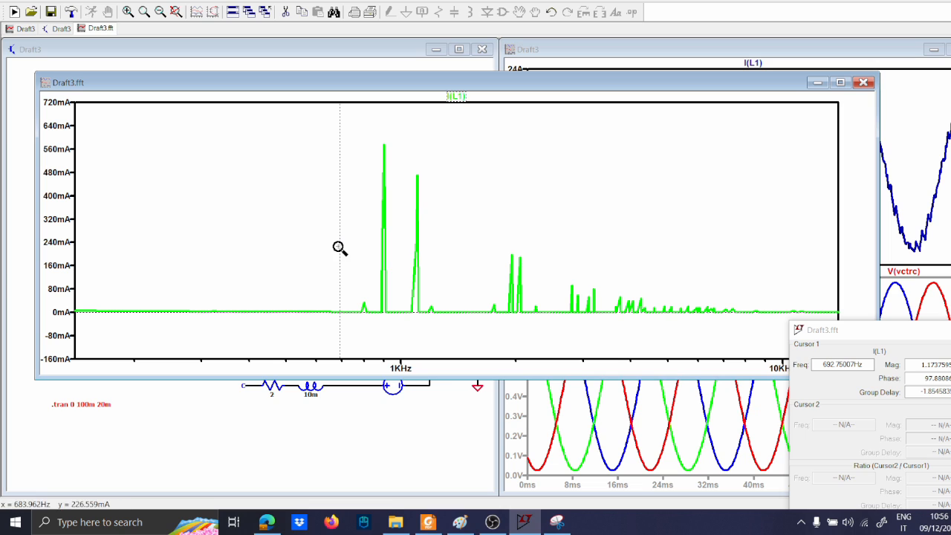
drag(340, 248, 384, 259)
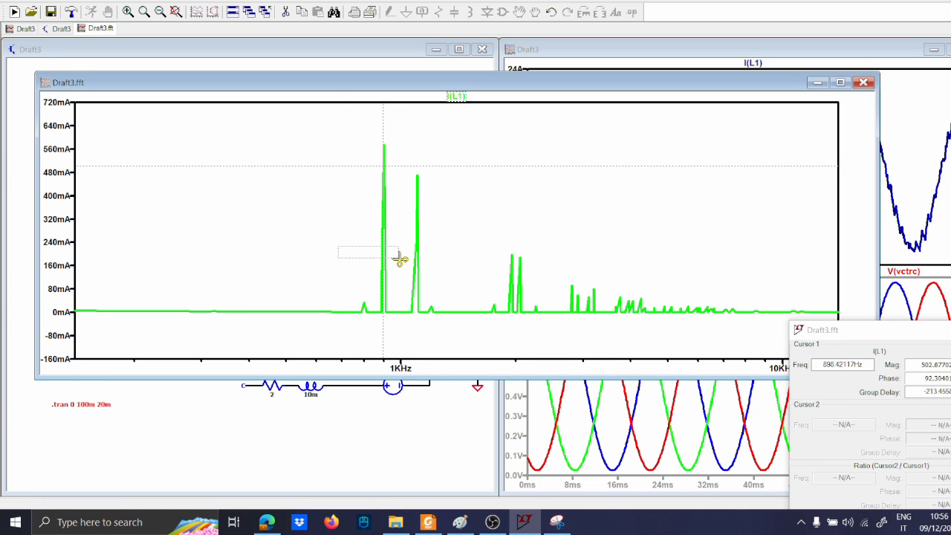
key(l)
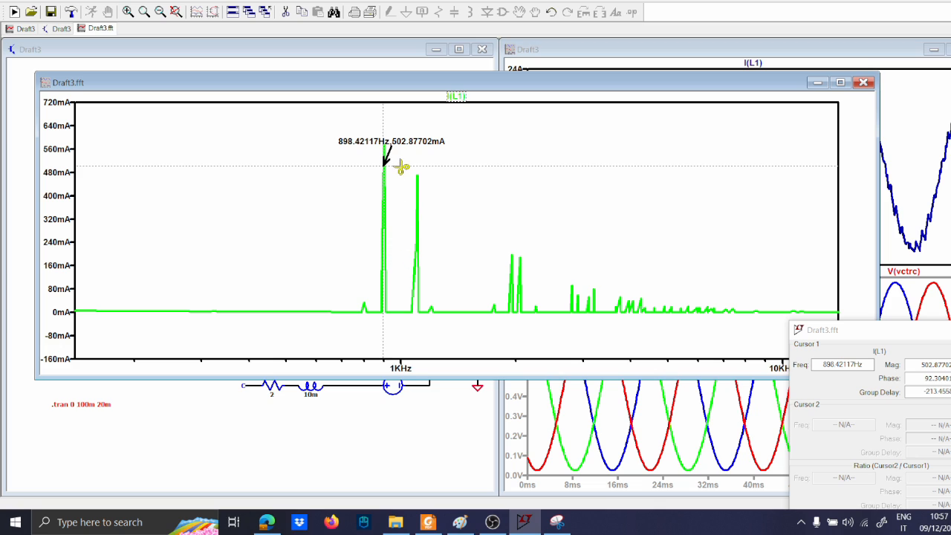
- Label the harmonic peaks near 1.1, 1.95, 2.05, 2.9, 3.96 and 4.93 kHz on the I(L1) spectrum and inspect them
drag(393, 152, 692, 332)
key(l)
key(l)
key(l)
key(l)
key(l)
key(l)
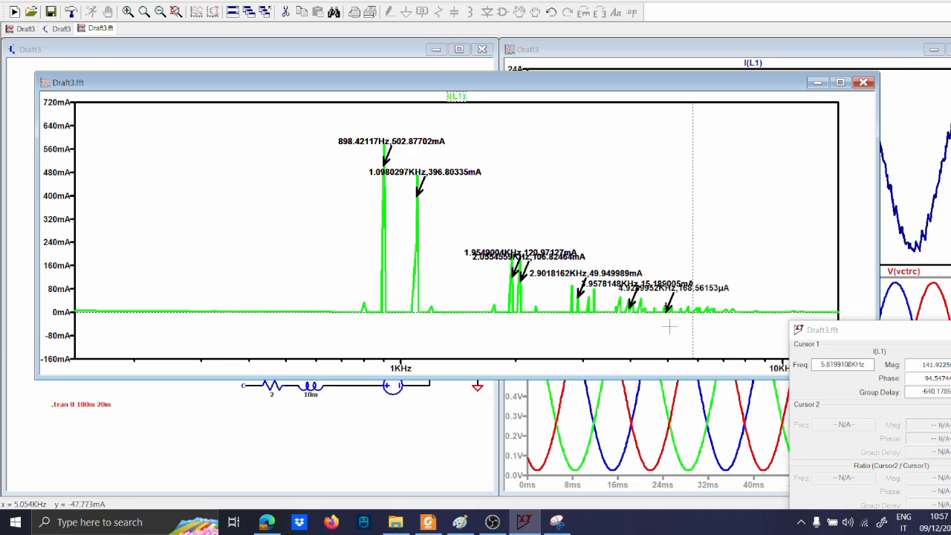
drag(479, 243, 727, 341)
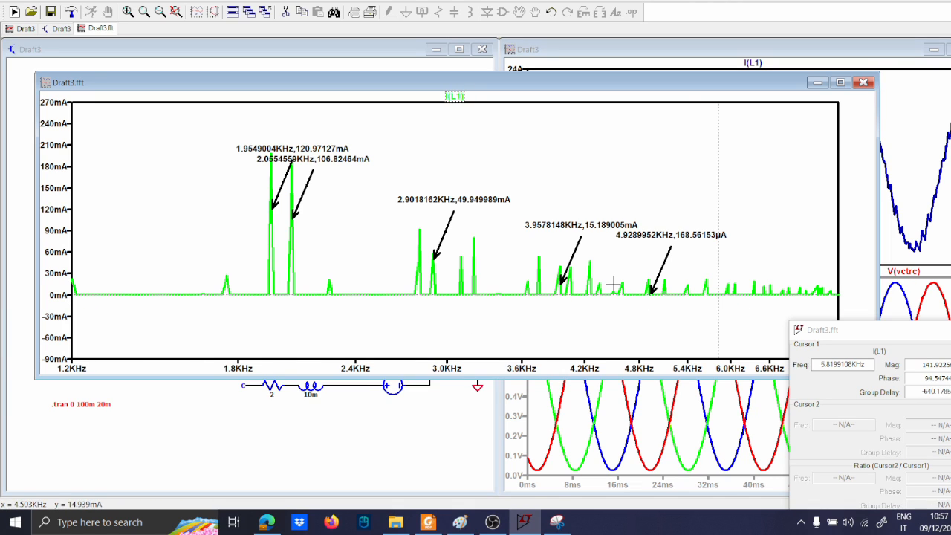
right_click(507, 150)
click(546, 156)
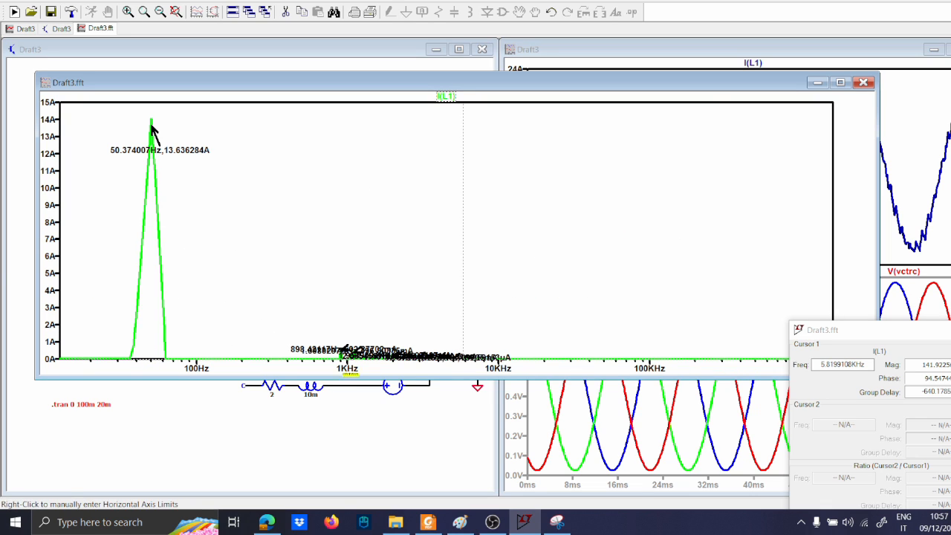
drag(320, 329, 560, 362)
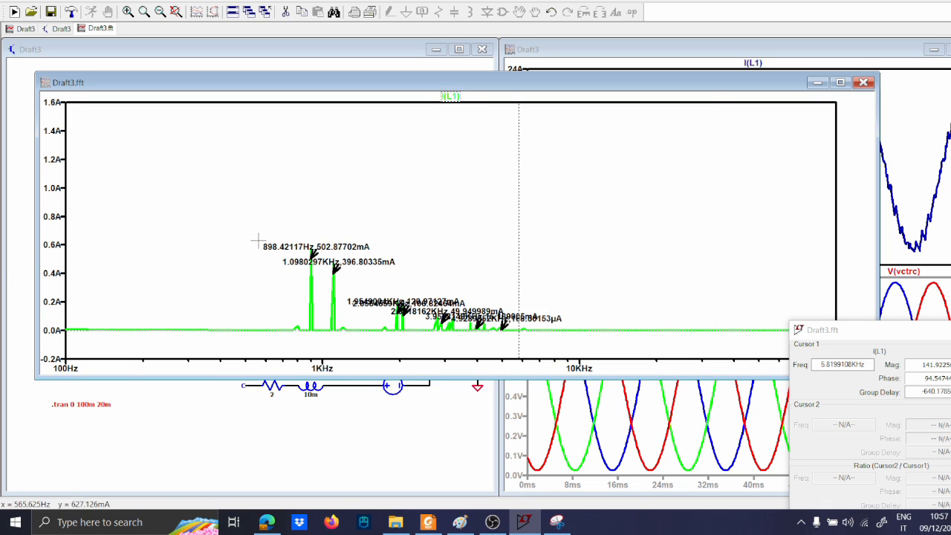
drag(255, 240, 596, 342)
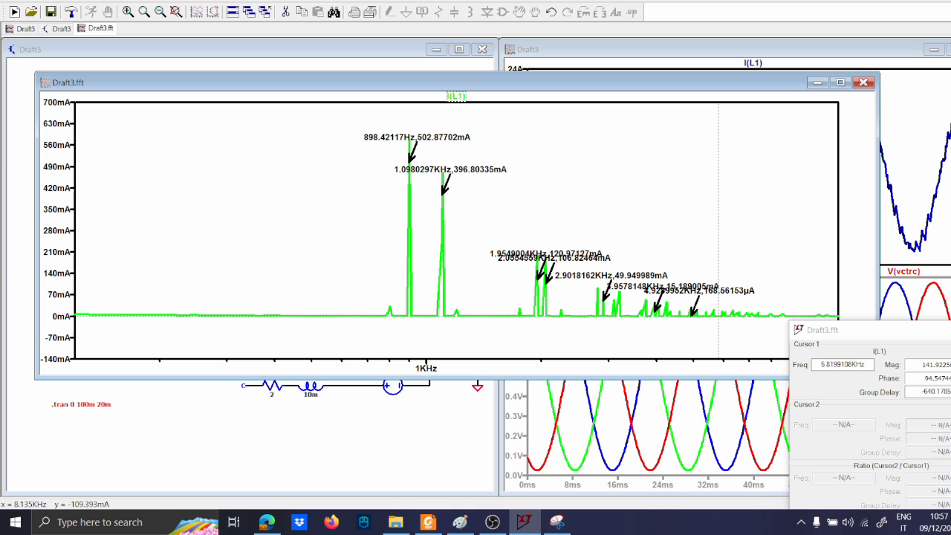
- Switch to Paint and circle the THD formula in the inverter quality notes in blue
click(459, 521)
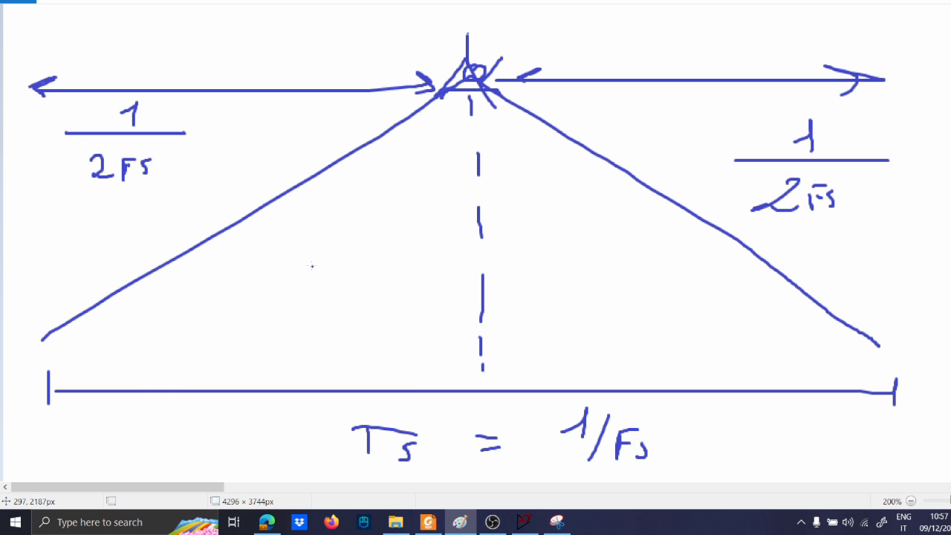
scroll(186, 440, up, 10)
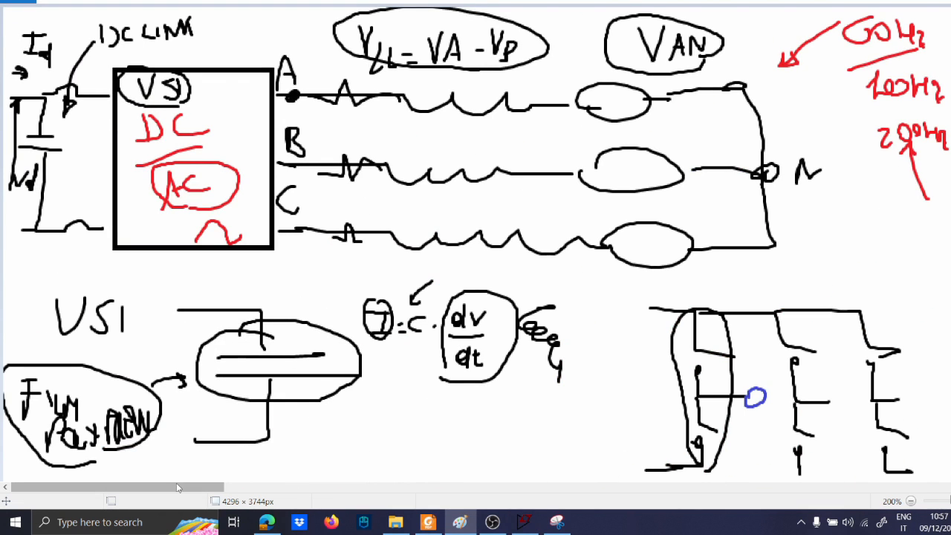
scroll(93, 407, down, 5)
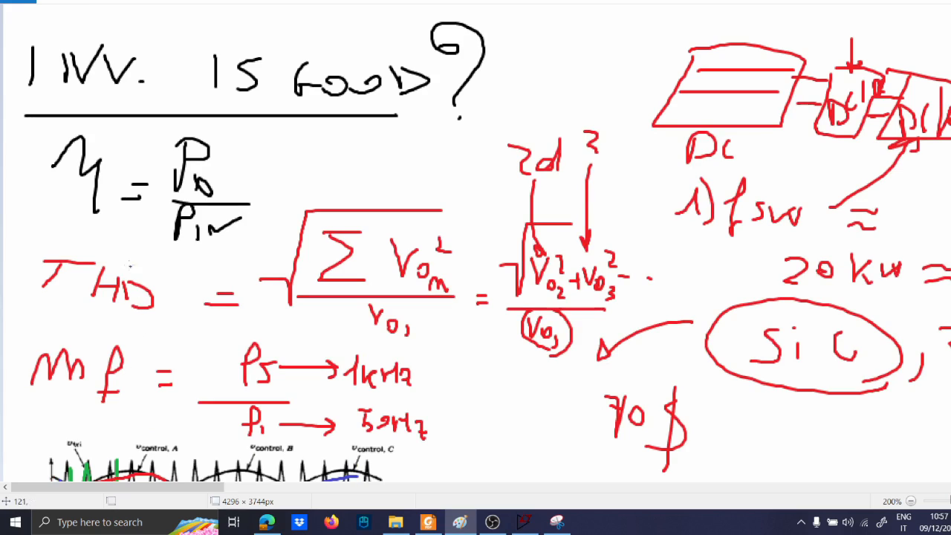
mouse_move(113, 247)
mouse_down()
mouse_move(11, 296)
mouse_move(443, 334)
mouse_move(479, 212)
mouse_move(86, 243)
mouse_up()
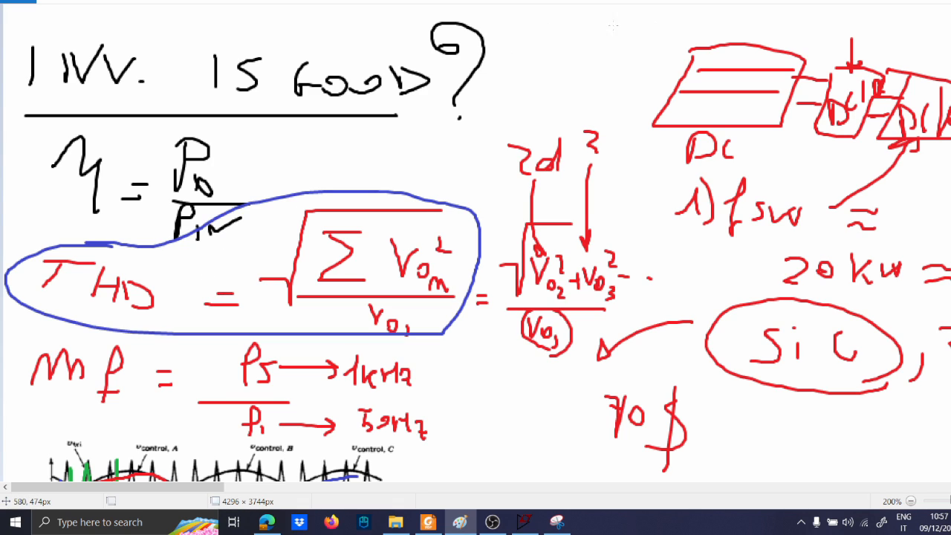
- Return to LTspice, close the FFT cursor readout and minimise the FFT plot to uncover the inverter schematic
key(alt+Tab)
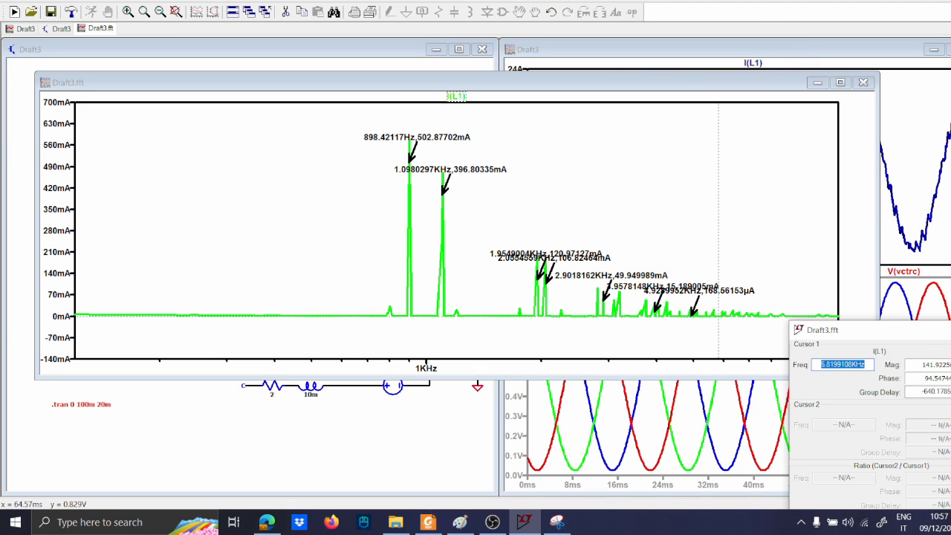
click(950, 329)
click(817, 82)
scroll(308, 306, up, 1)
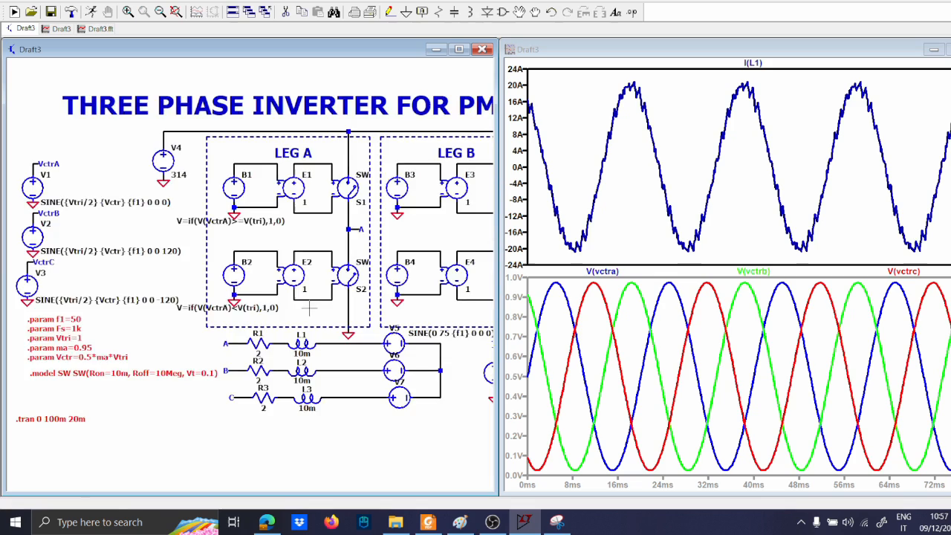
scroll(308, 306, down, 3)
drag(204, 399, 203, 412)
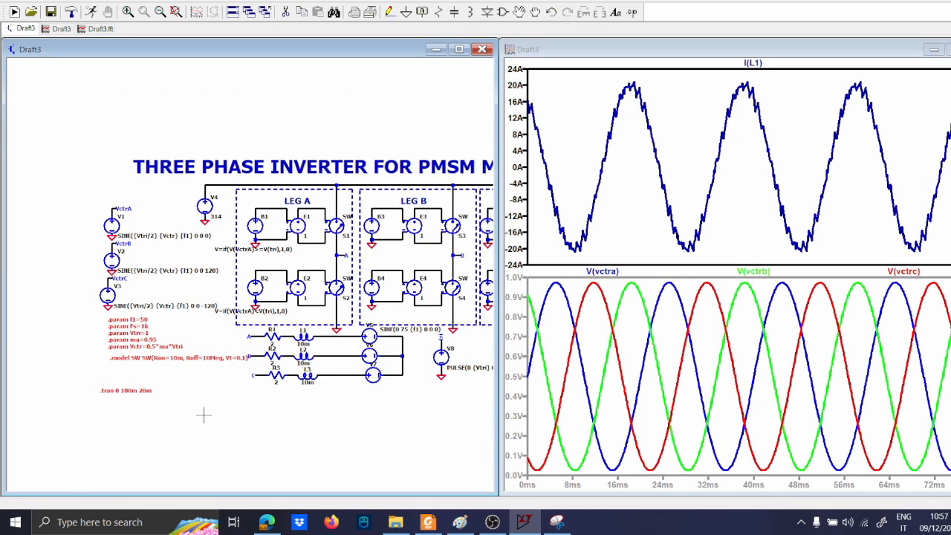
- Search the LTspice help for "four" and open the .FOUR command topic
key(F1)
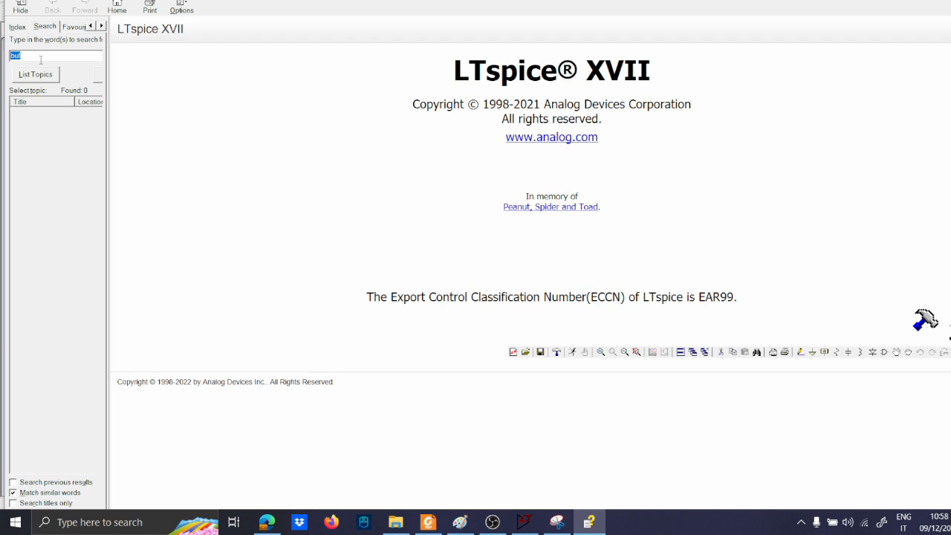
text(four)
key(Return)
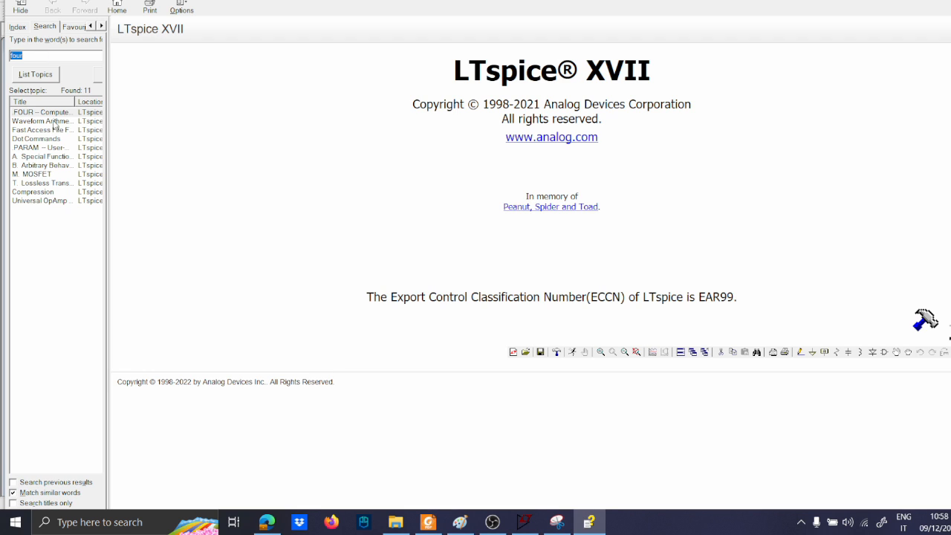
double_click(56, 112)
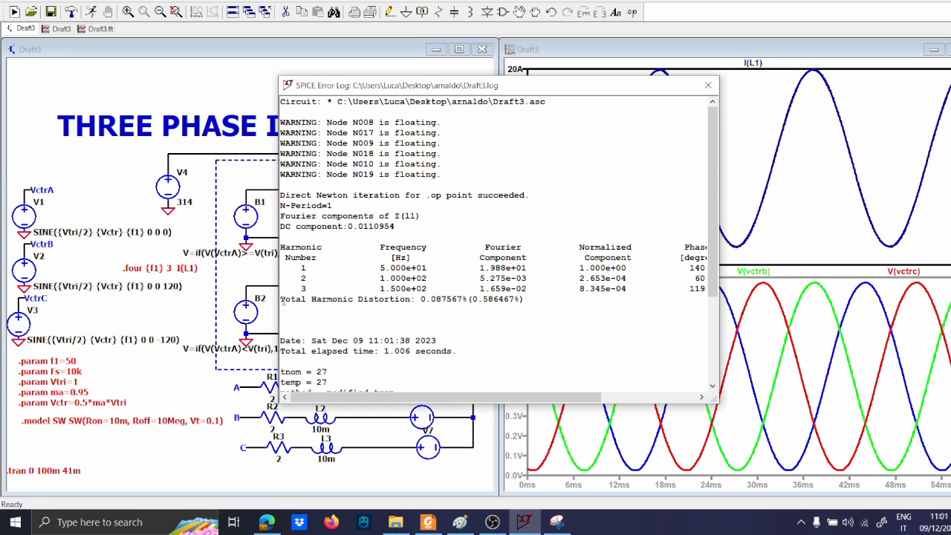
- Highlight the Total Harmonic Distortion line in the SPICE error log and set the Fs parameter to 1k
drag(282, 300, 527, 299)
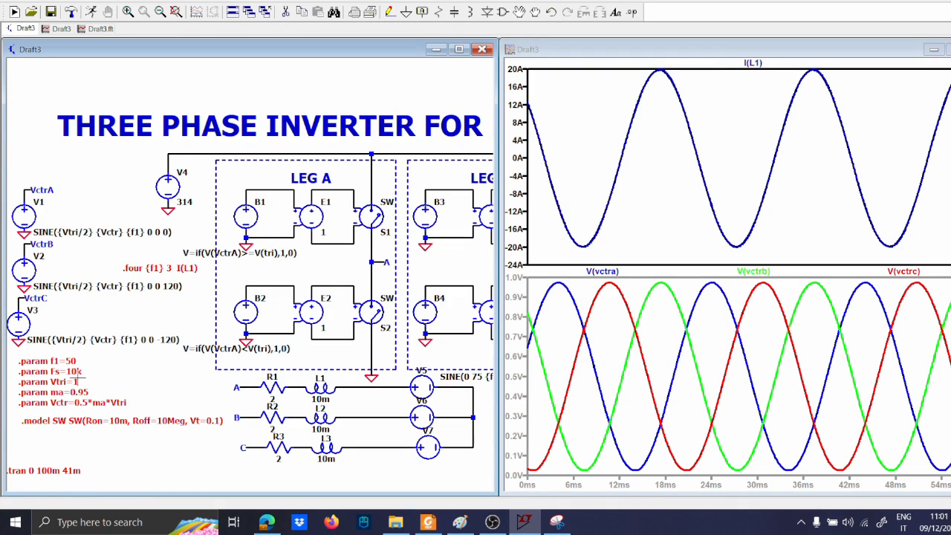
right_click(78, 369)
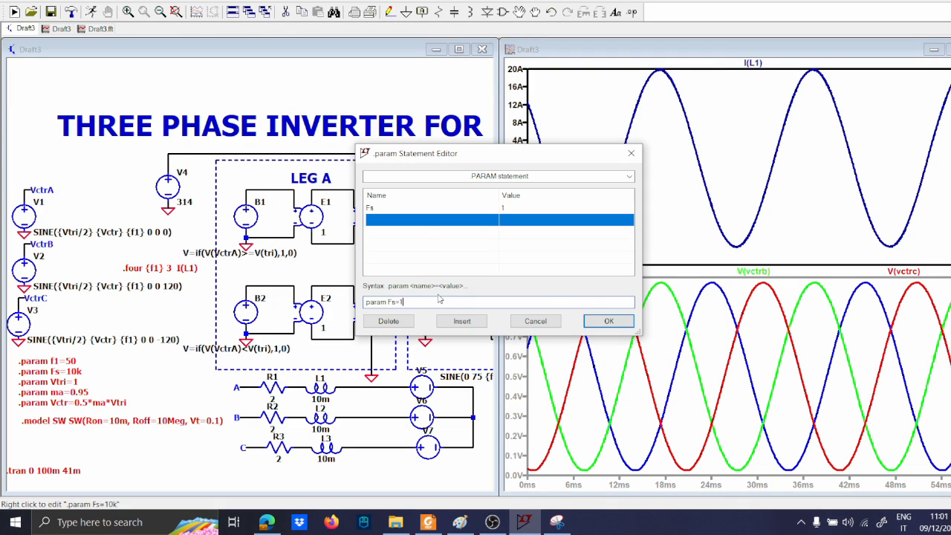
text(k)
key(Return)
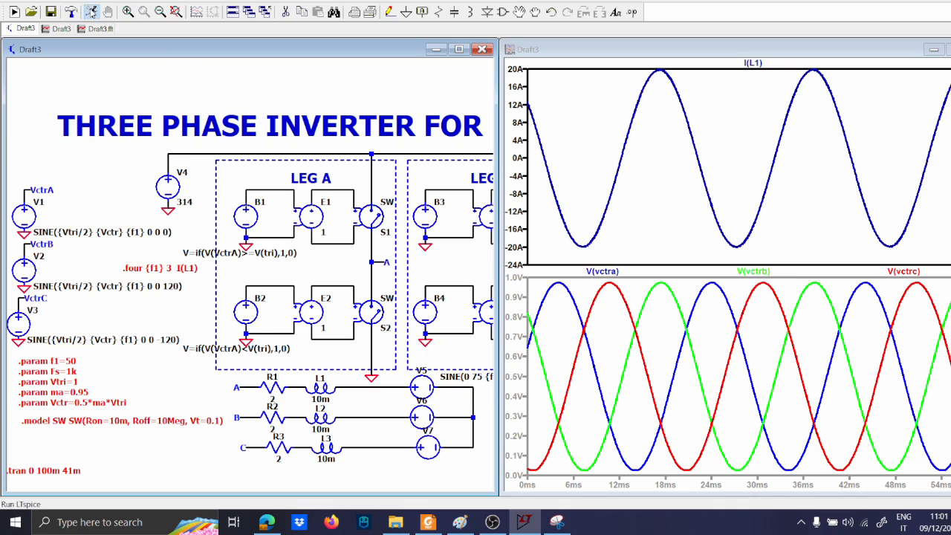
- Rerun the simulation and highlight the bracketed total harmonic distortion percentage in the SPICE error log
click(92, 13)
click(28, 1)
mouse_move(91, 0)
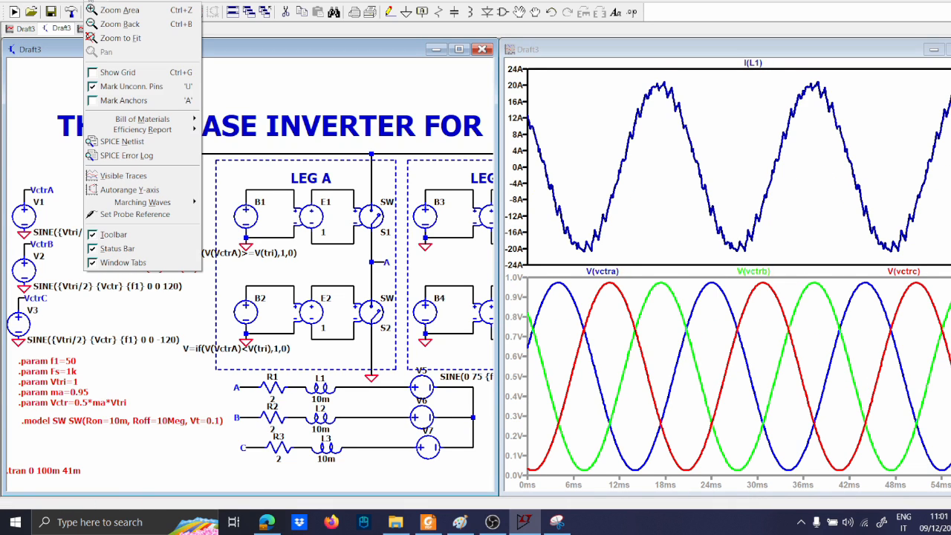
click(127, 155)
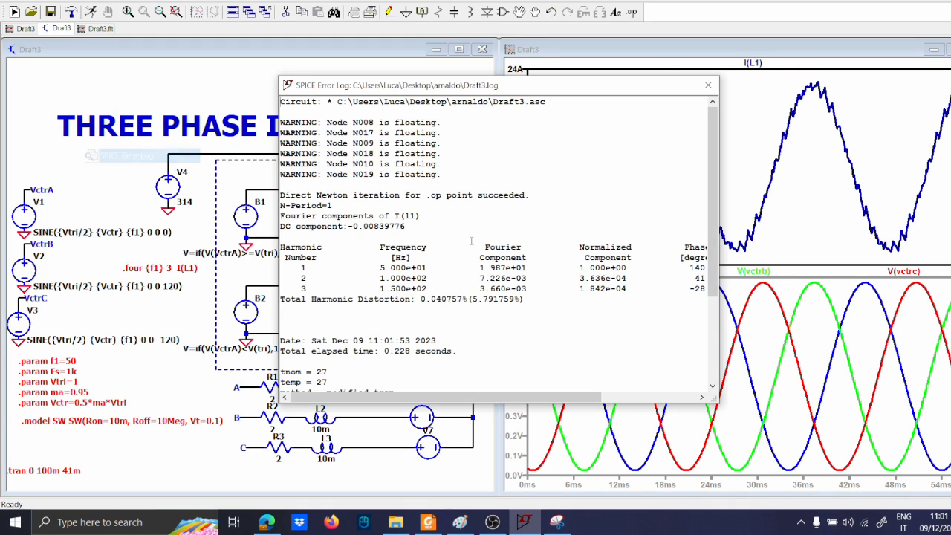
drag(470, 299, 516, 298)
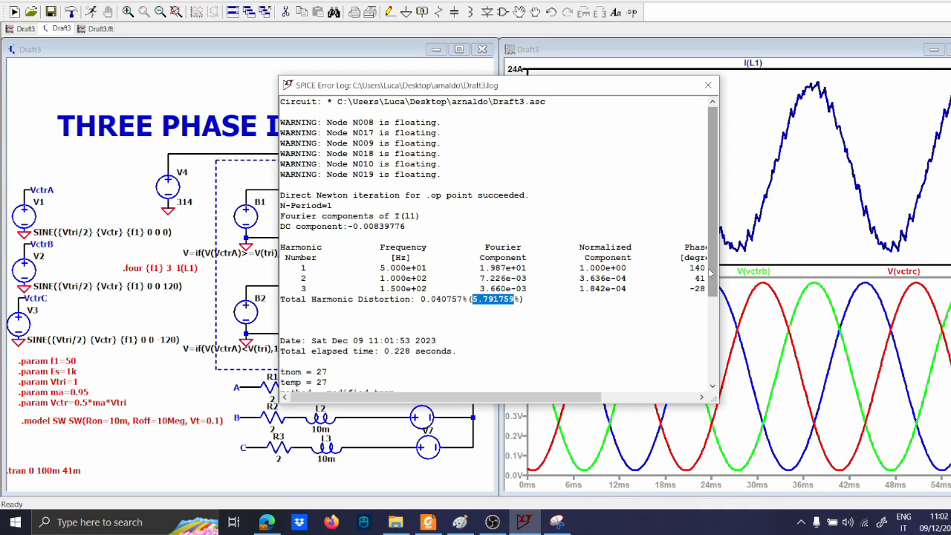
click(708, 84)
- Remove the harmonic count 3 from the .four directive, leaving .four {f1} I(L1)
right_click(172, 267)
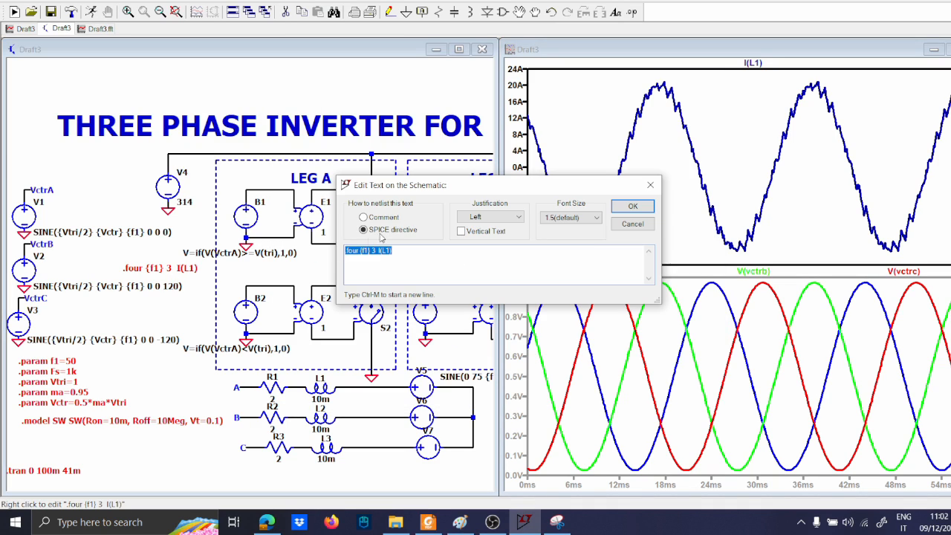
click(373, 254)
key(BackSpace)
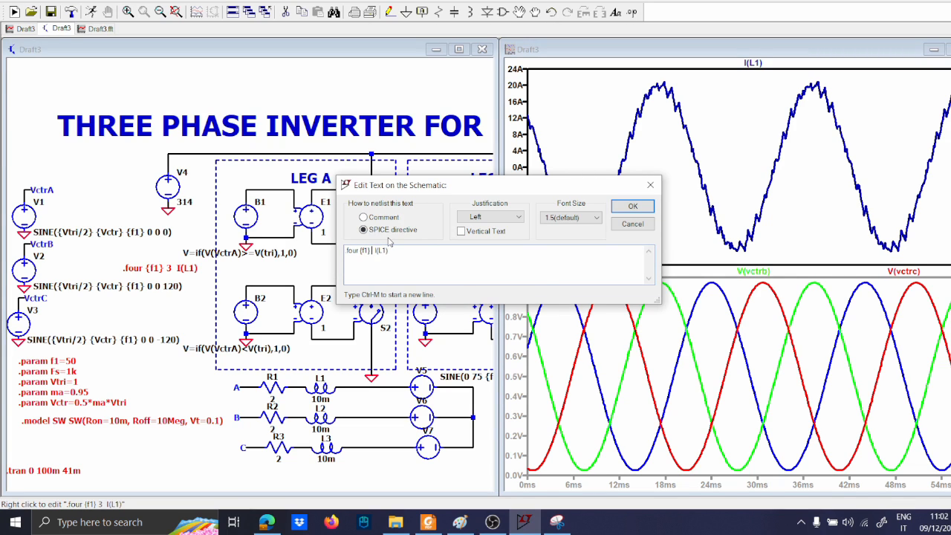
key(Return)
- Rerun with the shortened .four directive and check the bracketed THD percentage in the SPICE error log
click(91, 12)
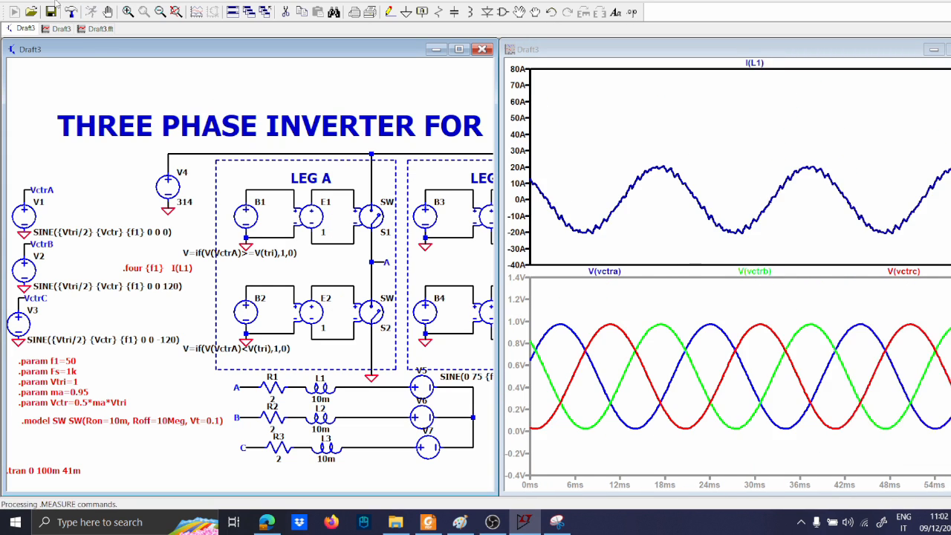
click(31, 1)
mouse_move(95, 2)
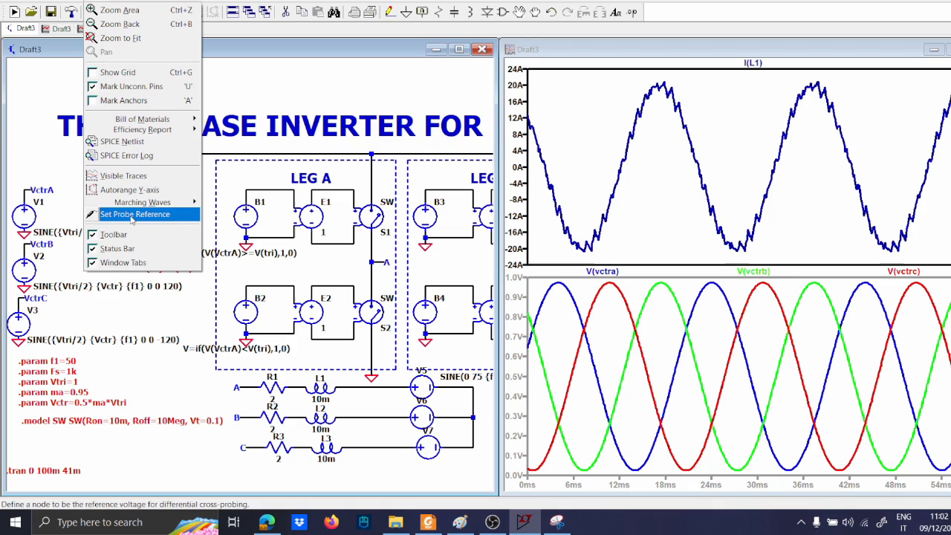
click(144, 157)
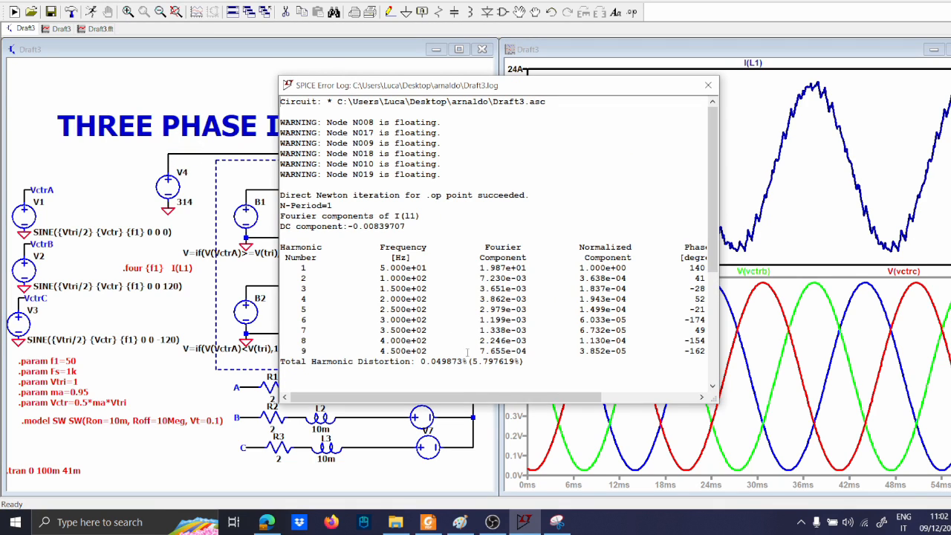
drag(470, 360, 516, 361)
key(Escape)
- Set the switching frequency parameter Fs to 0.5k and rerun the simulation
right_click(72, 381)
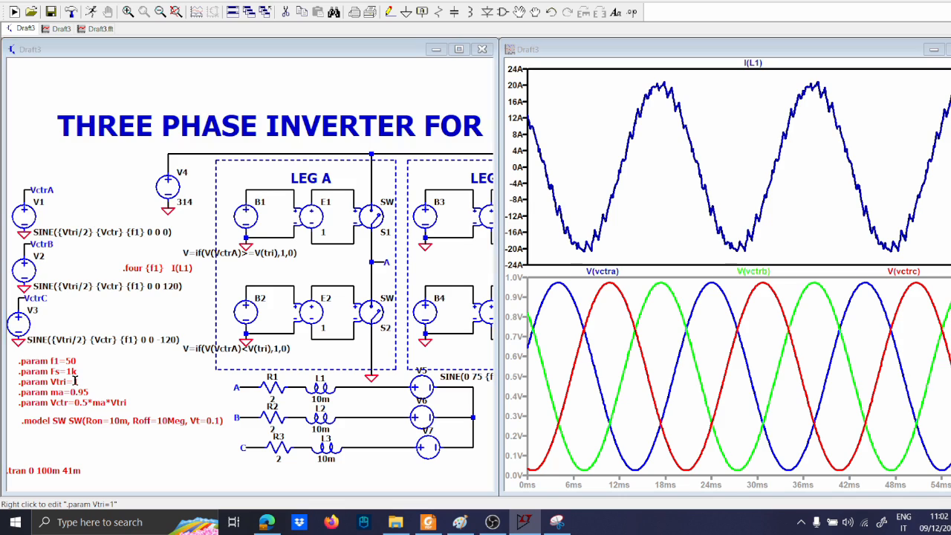
key(Escape)
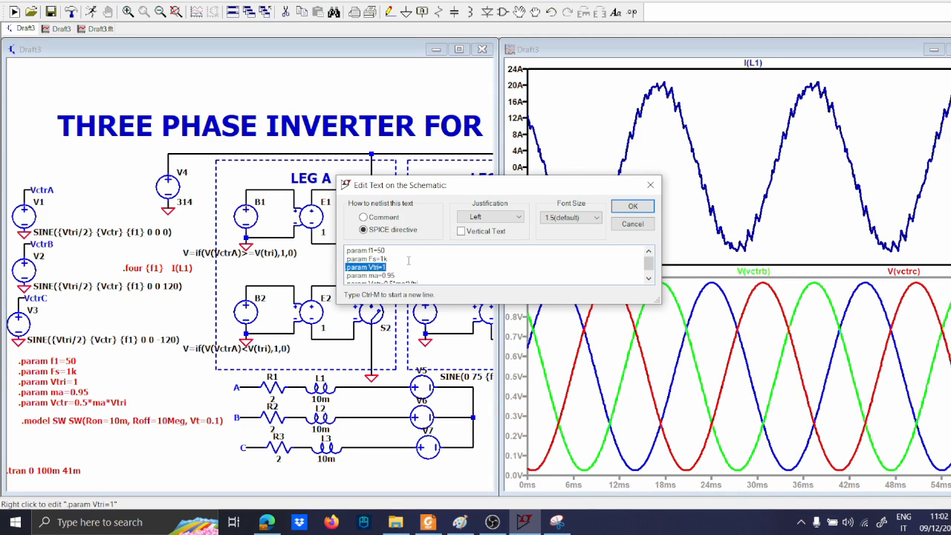
click(408, 260)
text(0.5k)
key(Return)
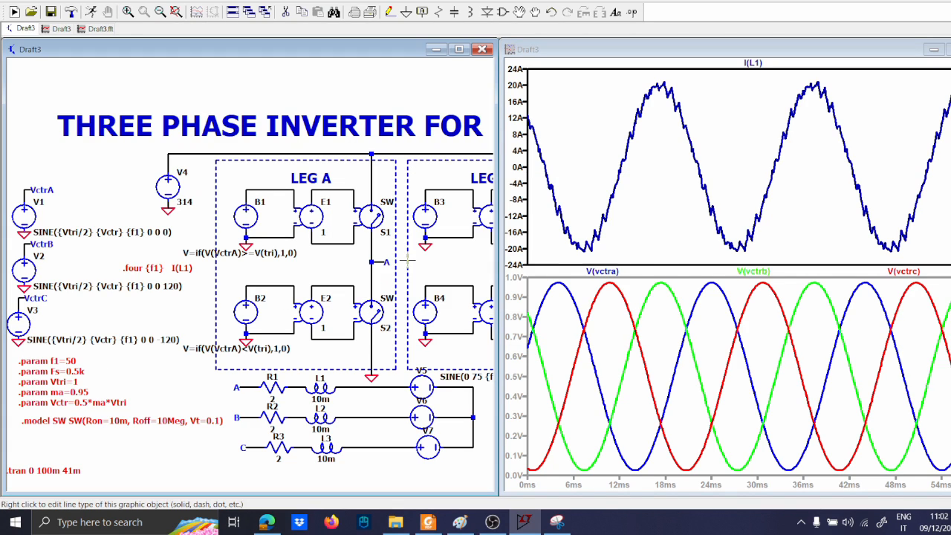
click(90, 13)
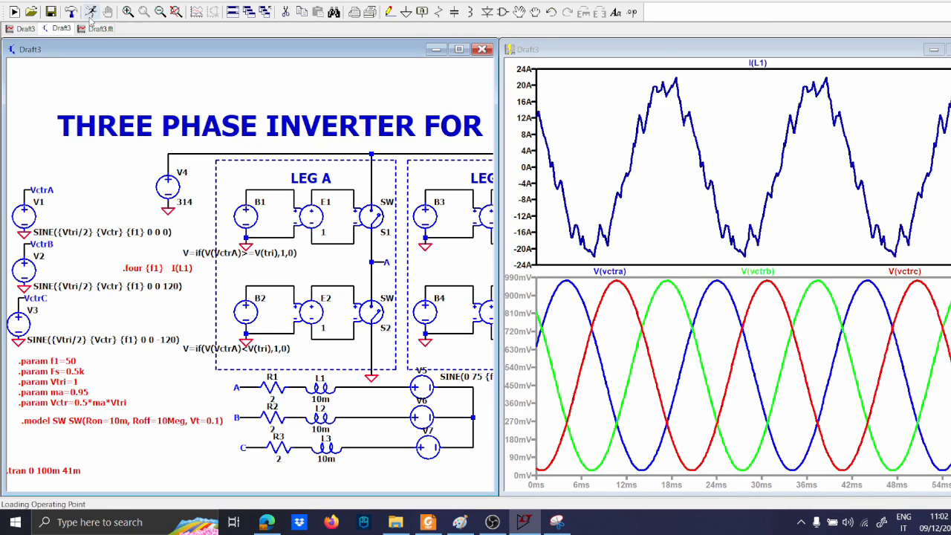
- Check the total harmonic distortion percentages for the 0.5k switching frequency in the SPICE error log, and close the log
click(90, 1)
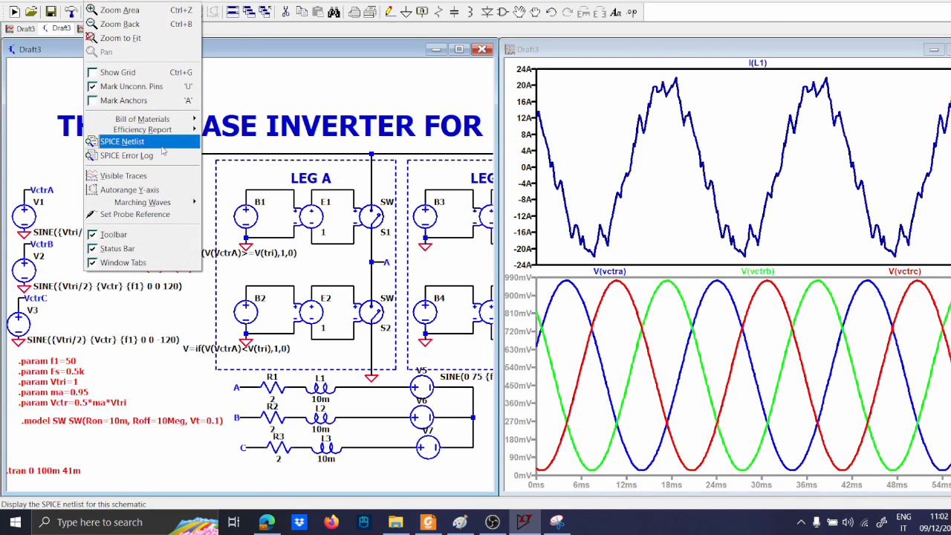
click(163, 155)
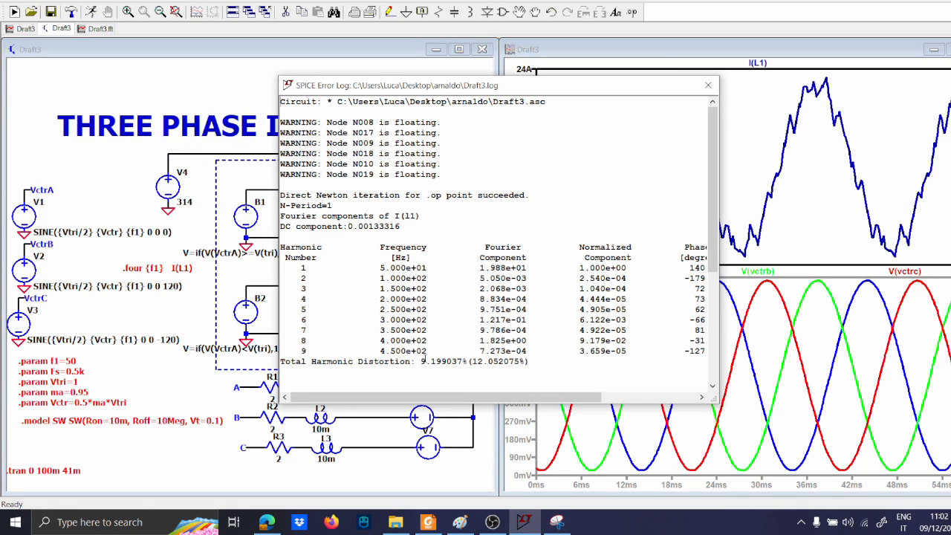
drag(421, 360, 526, 361)
key(Escape)
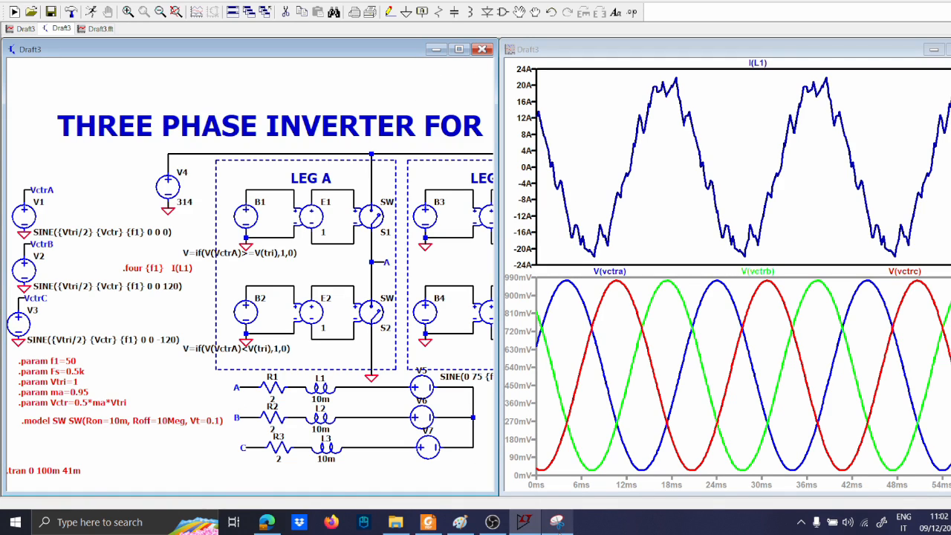
- Add a new plot pane above the current waveform and plot the line-to-line voltage V(A,B) in it
right_click(638, 199)
click(678, 263)
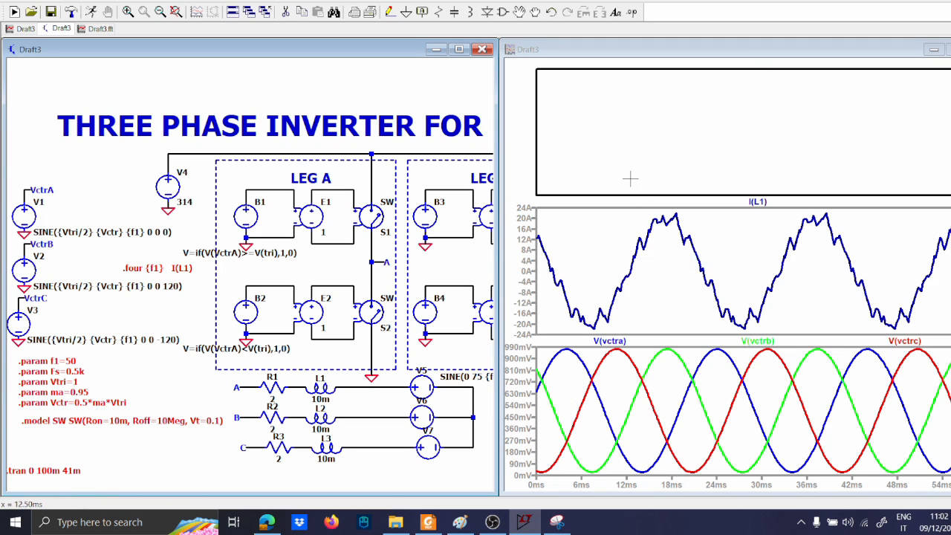
scroll(231, 417, up, 1)
drag(253, 384, 252, 418)
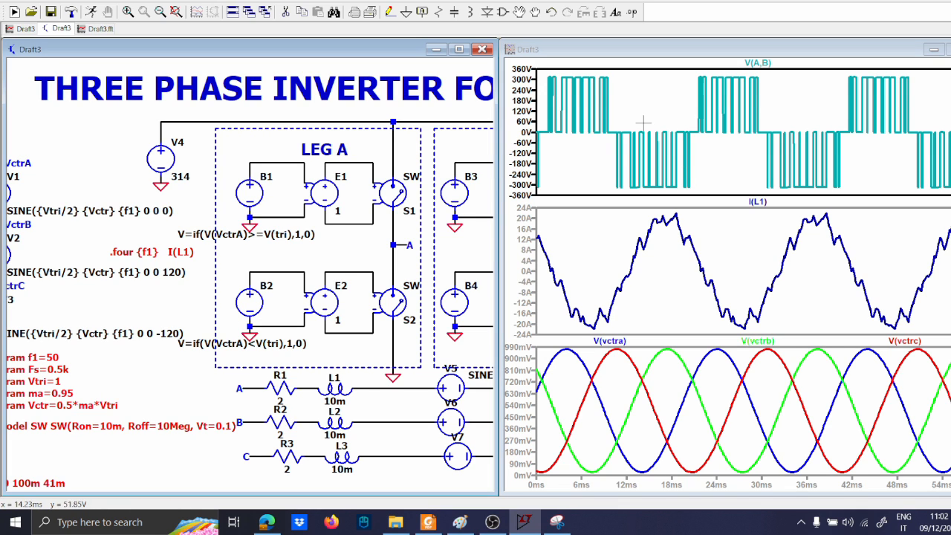
- Switch to the Paint notes to examine the PWM diagram's control, vAN, vBN and line-to-line voltage waveforms, and return to LTspice
click(459, 522)
scroll(291, 401, down, 10)
scroll(290, 401, up, 2)
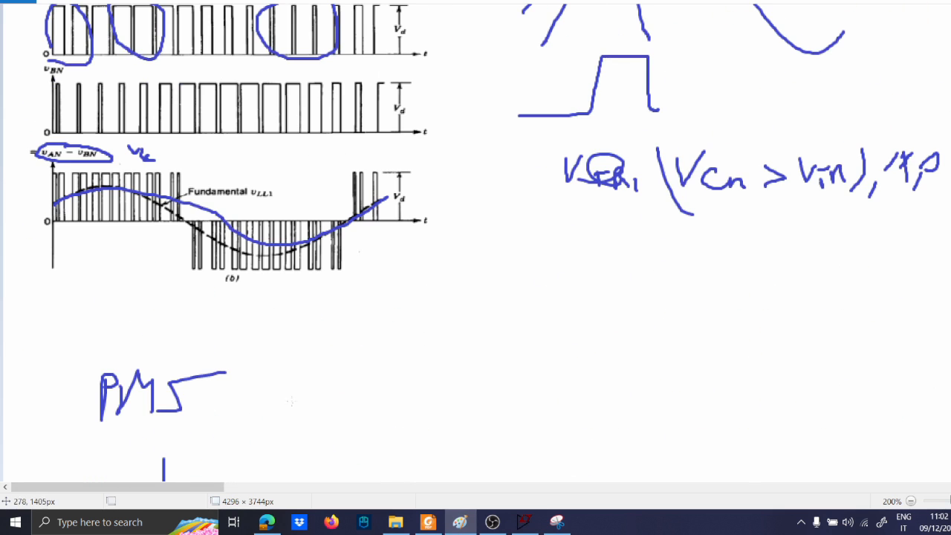
mouse_move(323, 281)
mouse_down()
mouse_move(452, 248)
mouse_move(113, 139)
mouse_move(205, 292)
mouse_move(379, 300)
mouse_up()
scroll(291, 297, up, 5)
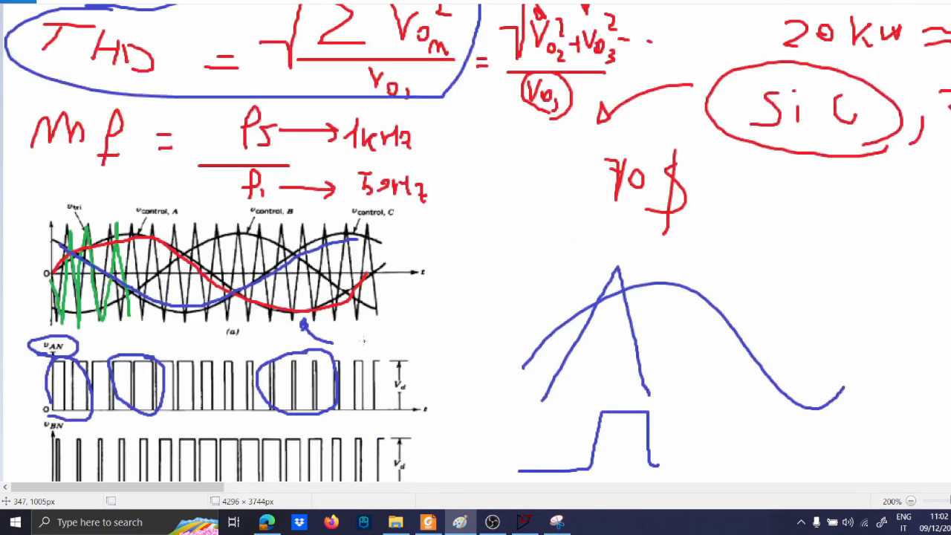
scroll(291, 297, down, 3)
click(524, 521)
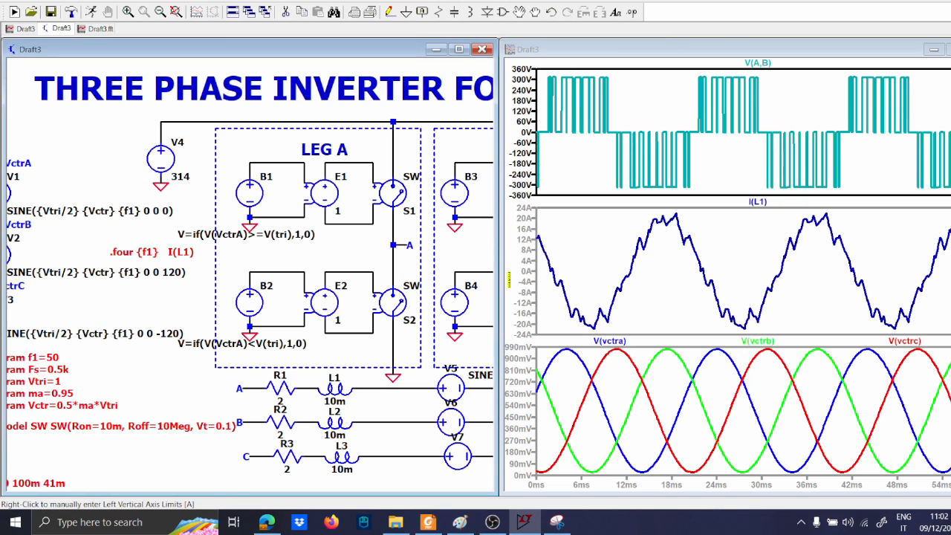
- Add the phase currents I(L2) and I(L3) to the plot pane showing I(L1)
scroll(453, 291, down, 1)
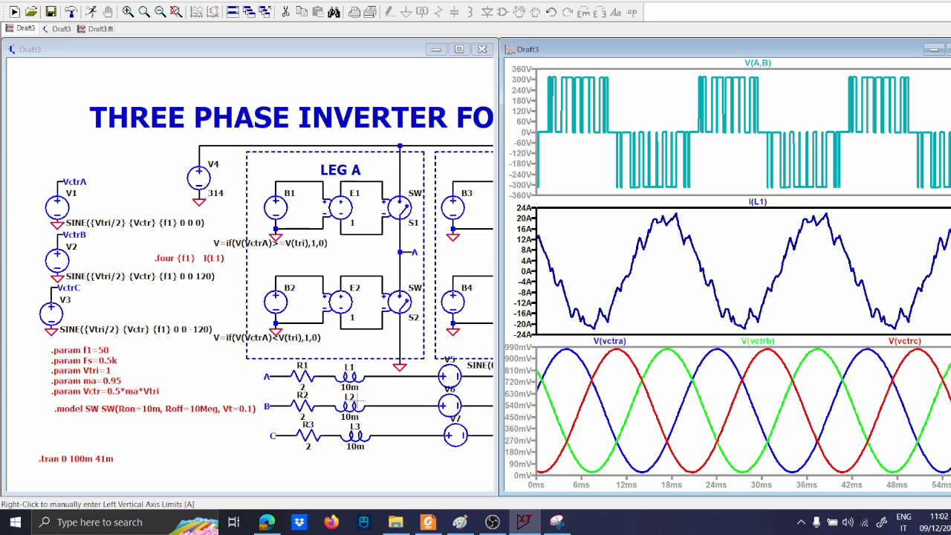
click(360, 403)
click(359, 432)
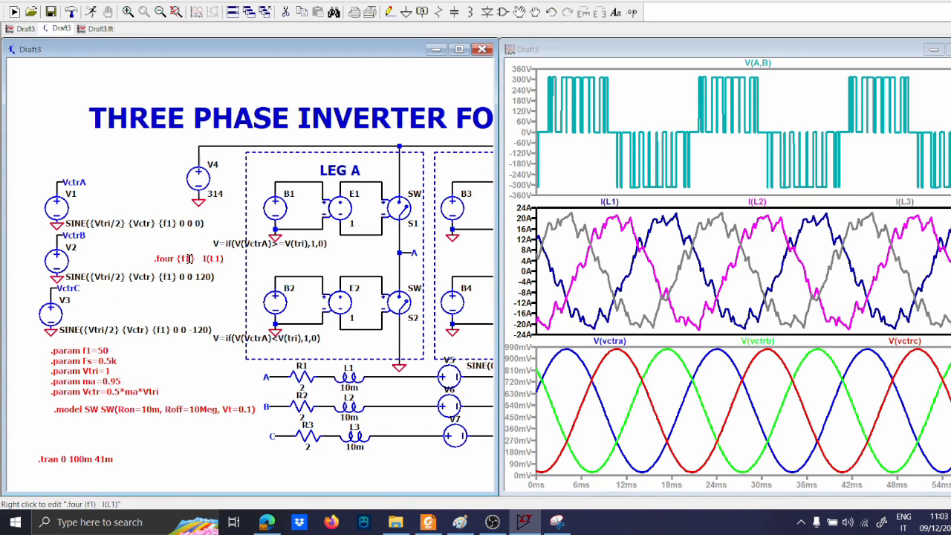
- Set the switching frequency parameter Fs to 1k and rerun the simulation
right_click(108, 362)
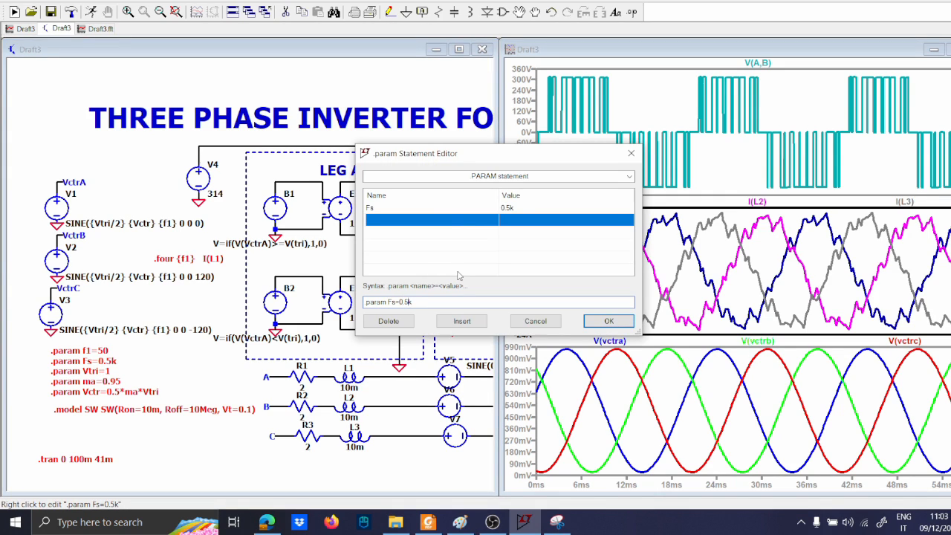
text(1k)
key(Return)
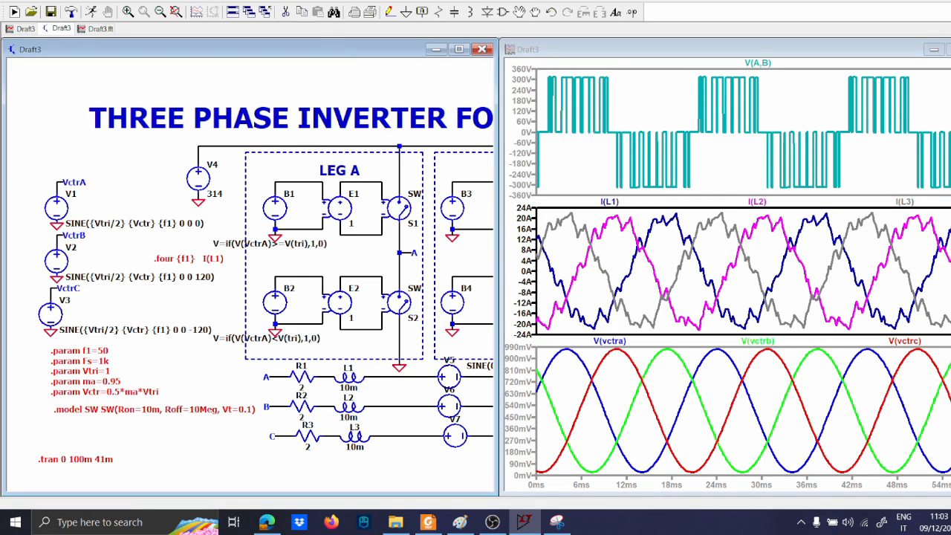
click(93, 12)
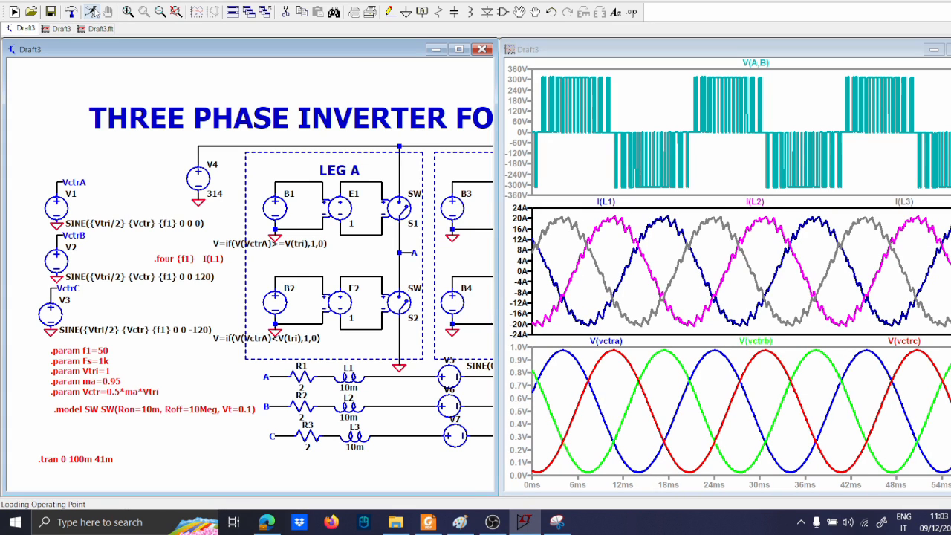
click(525, 522)
click(502, 522)
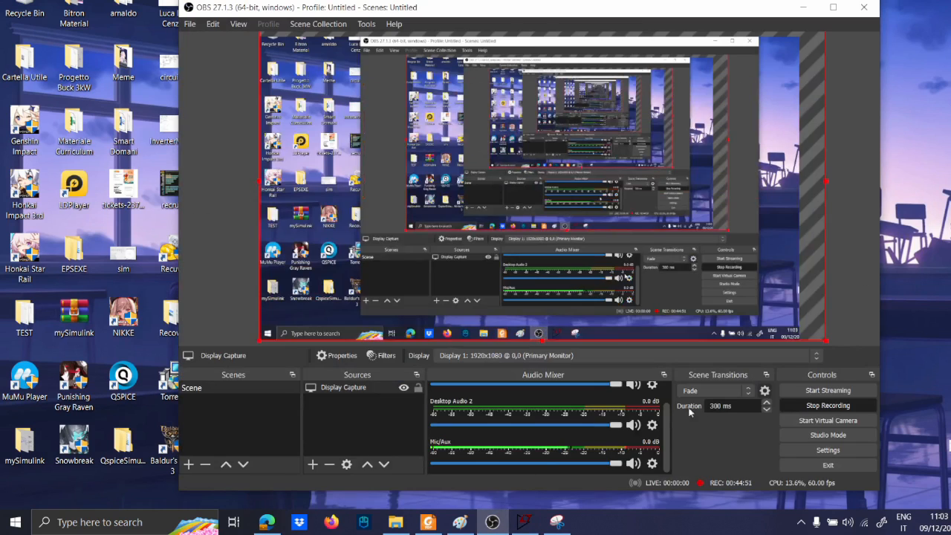
click(816, 406)
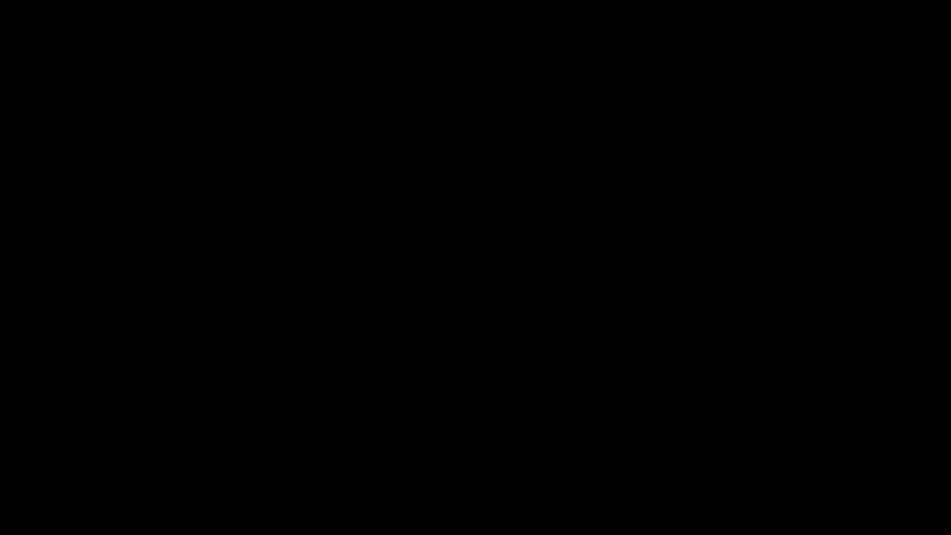